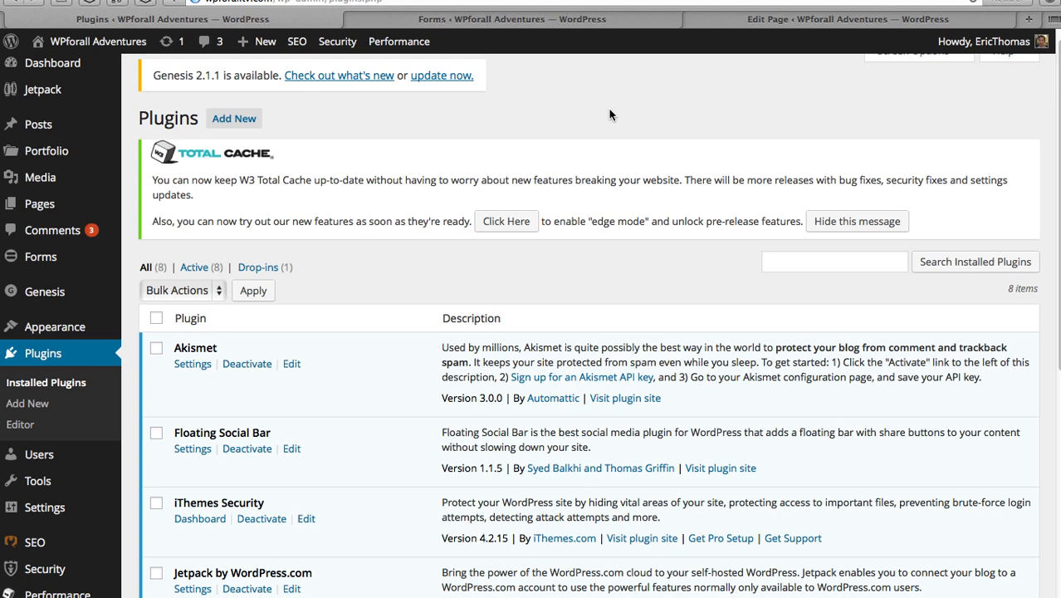
pyautogui.scroll(-5, 407, 266)
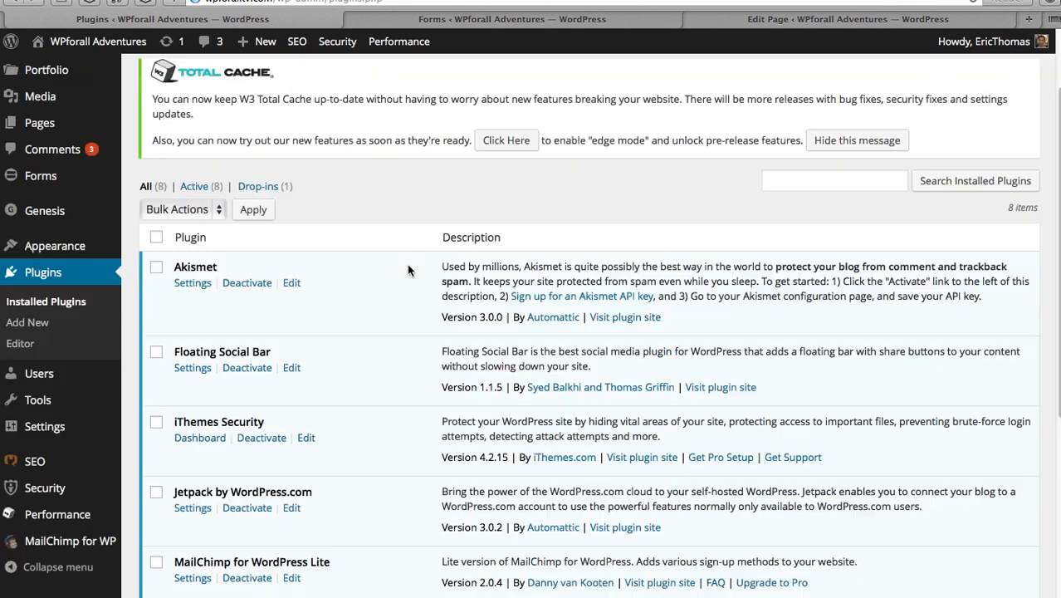
pyautogui.scroll(-1, 407, 270)
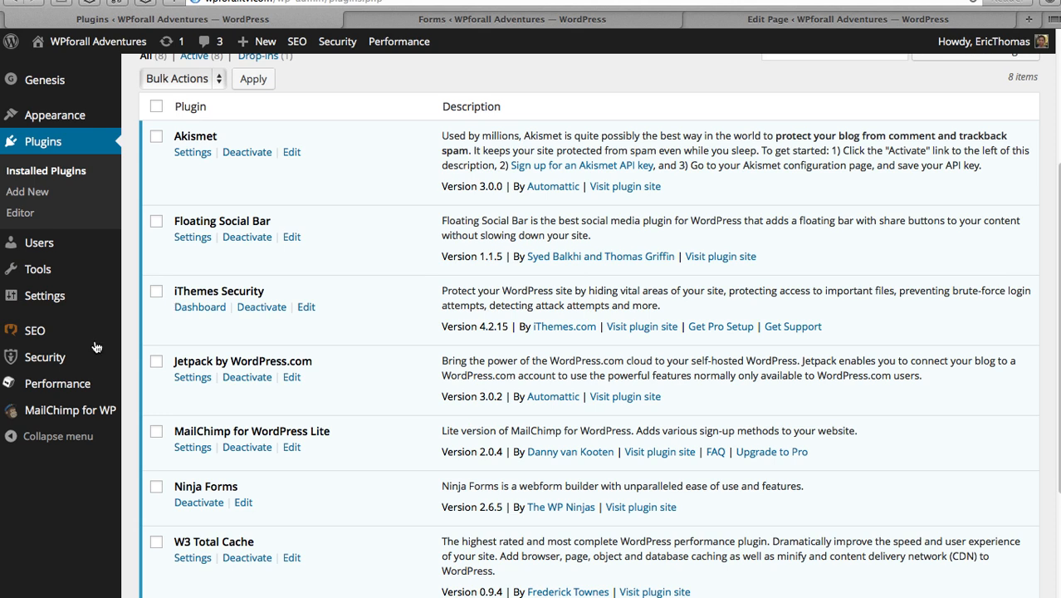
pyautogui.scroll(-2, 403, 328)
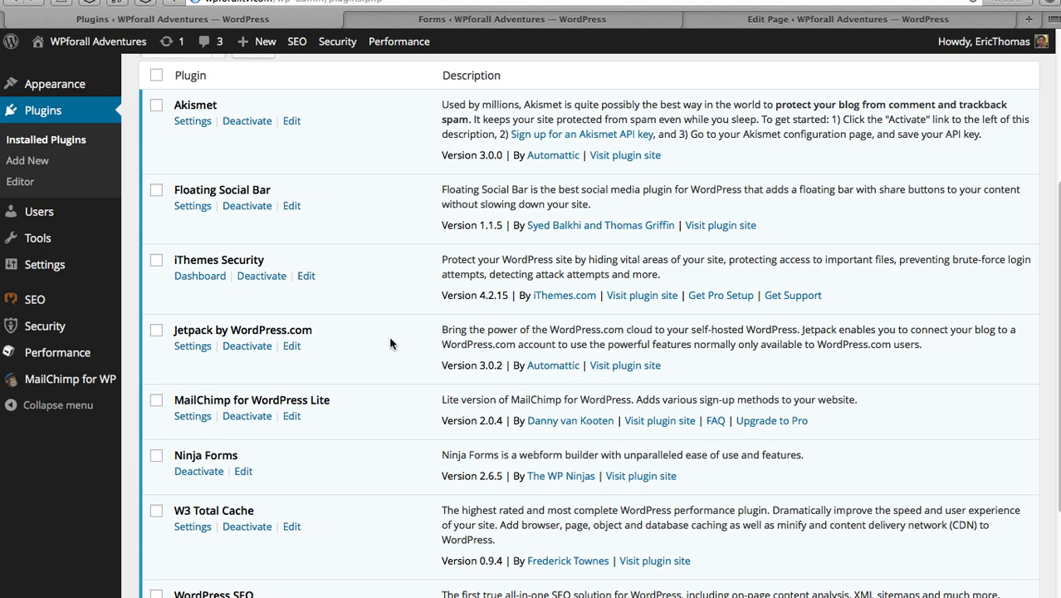
pyautogui.scroll(-3, 309, 445)
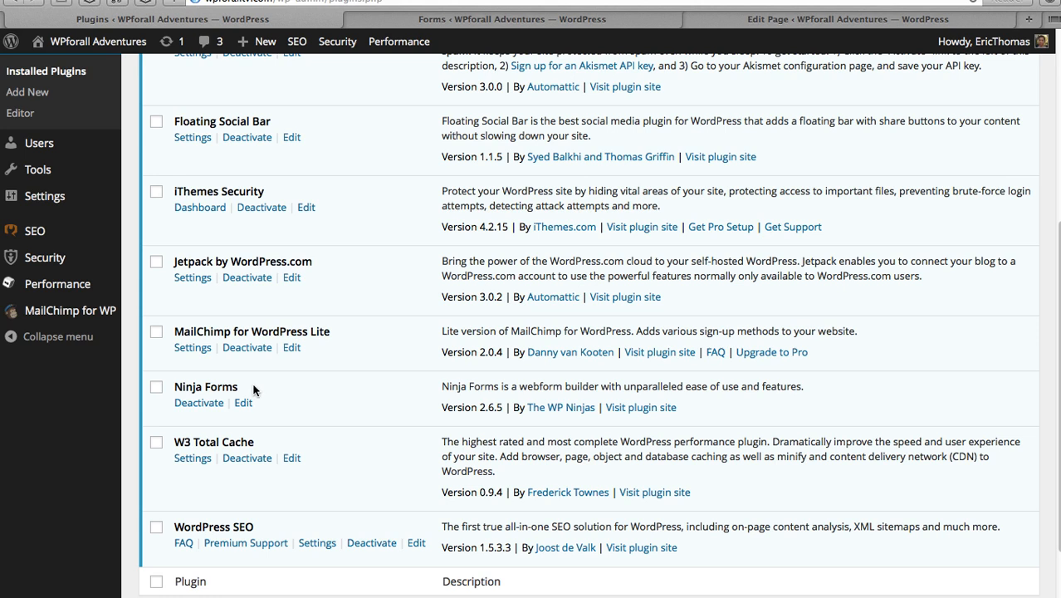
pyautogui.moveTo(240, 387); pyautogui.dragTo(181, 387)
# - Go to the Ninja Forms forms list and start a new, untitled form
pyautogui.click(304, 390)
pyautogui.click(521, 20)
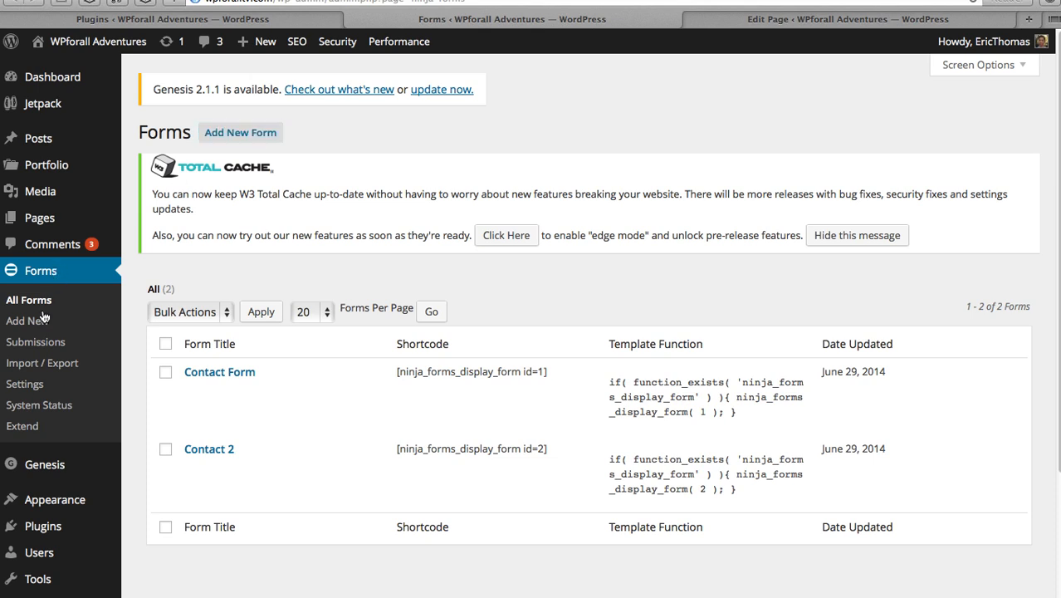
pyautogui.click(259, 135)
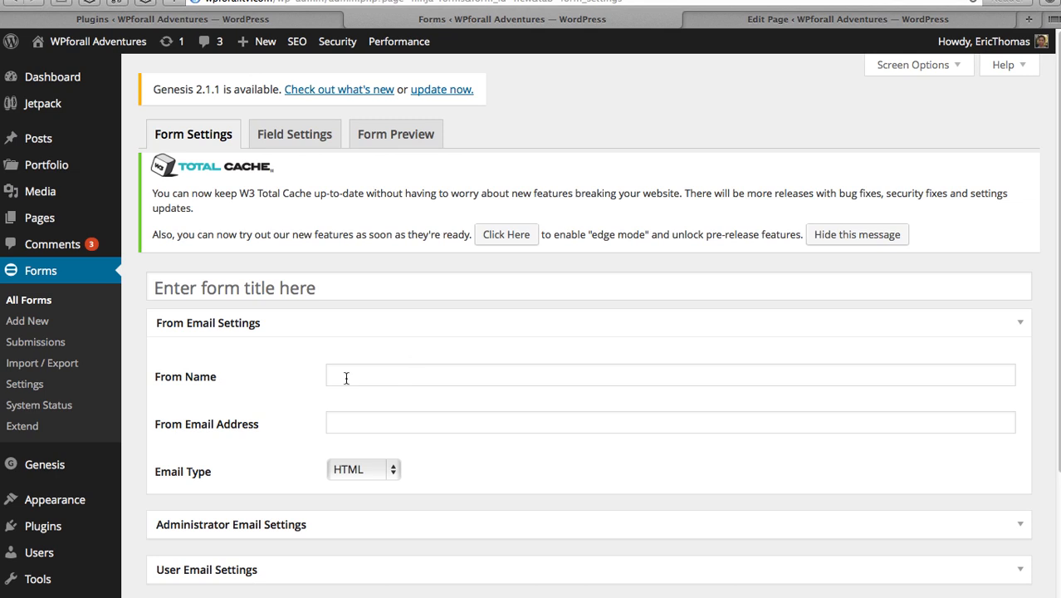
# - Title the form 'Contact Form', enter 'Contact Form' as From Name, and fill in the sender e-mail address
pyautogui.click(304, 279)
pyautogui.click(272, 283)
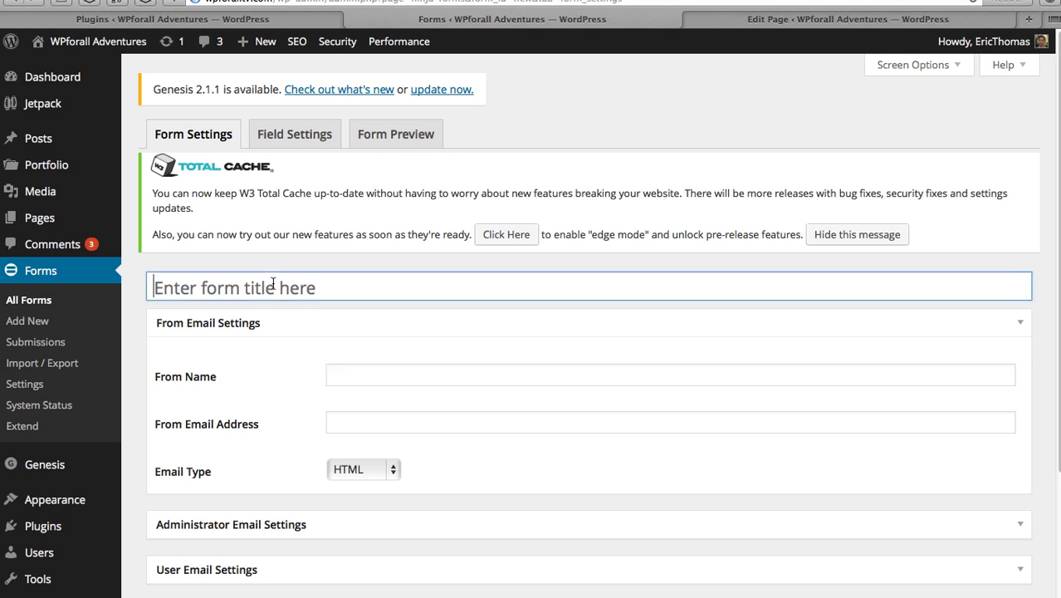
pyautogui.write('Contact Form')
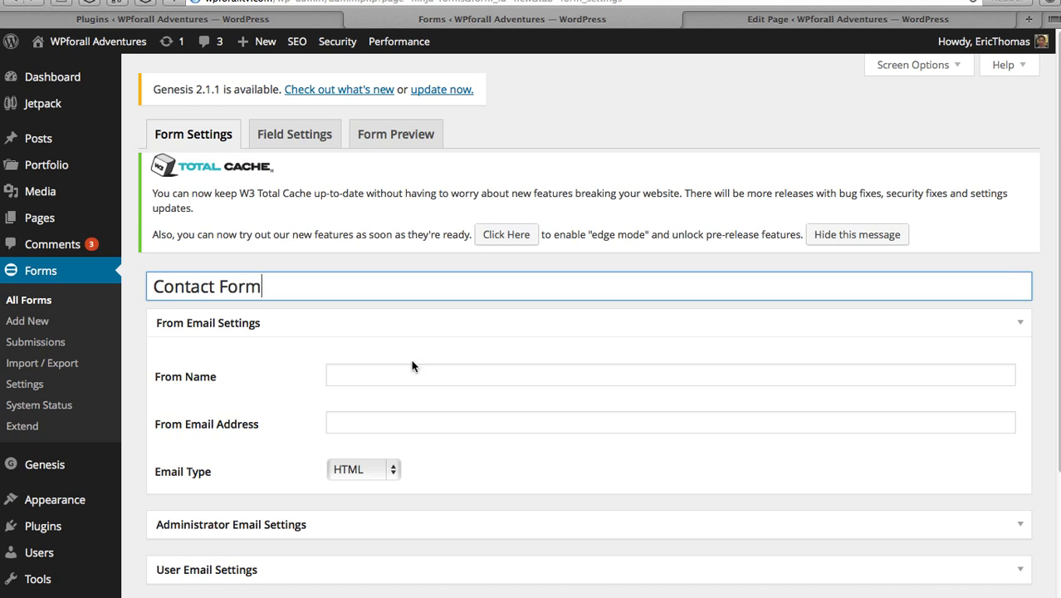
pyautogui.click(425, 372)
pyautogui.write('Contact Form')
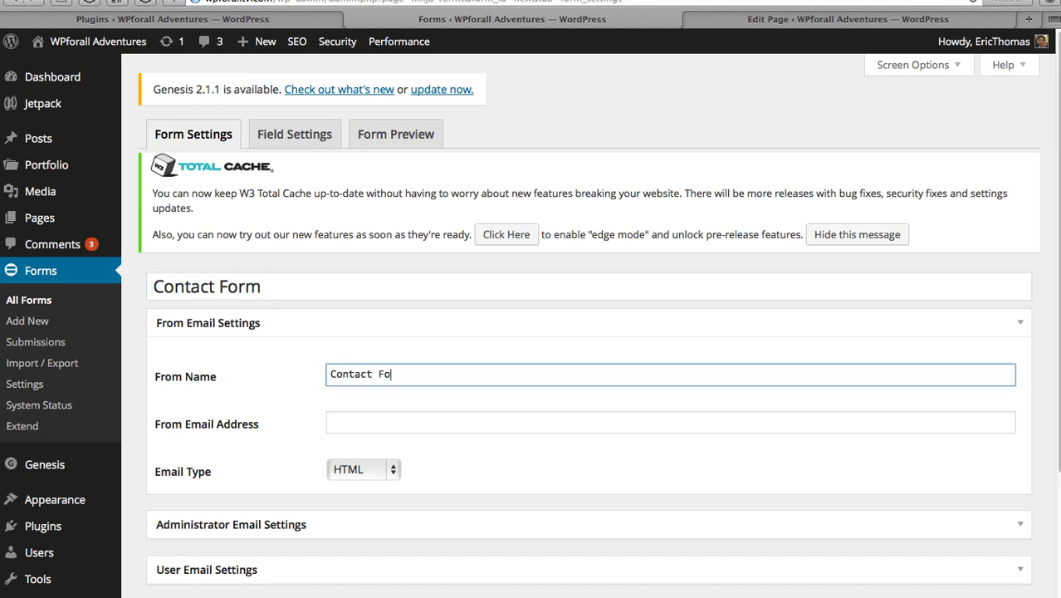
pyautogui.click(408, 430)
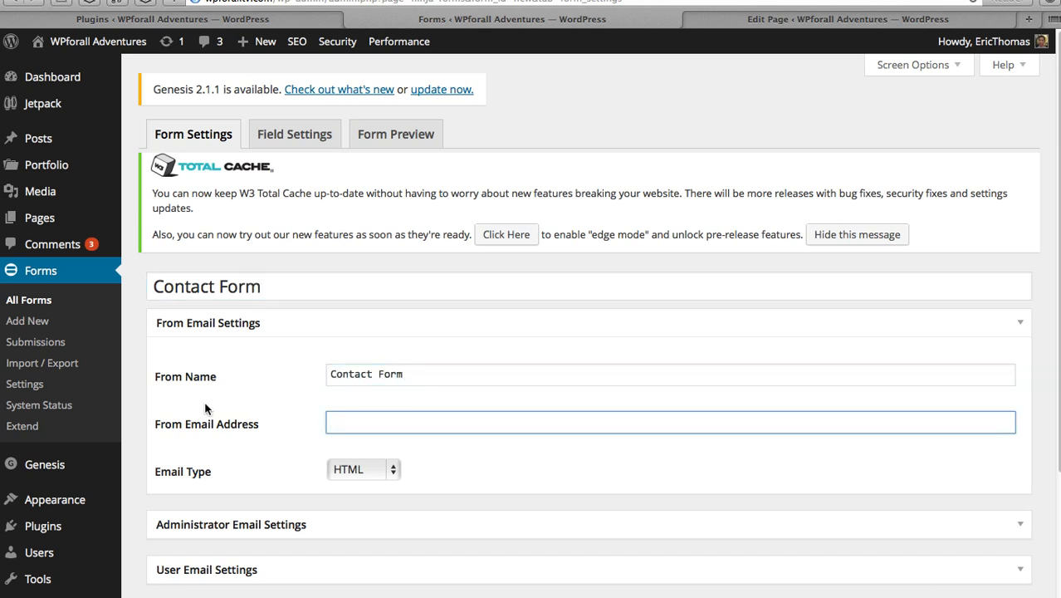
pyautogui.scroll(-3, 132, 393)
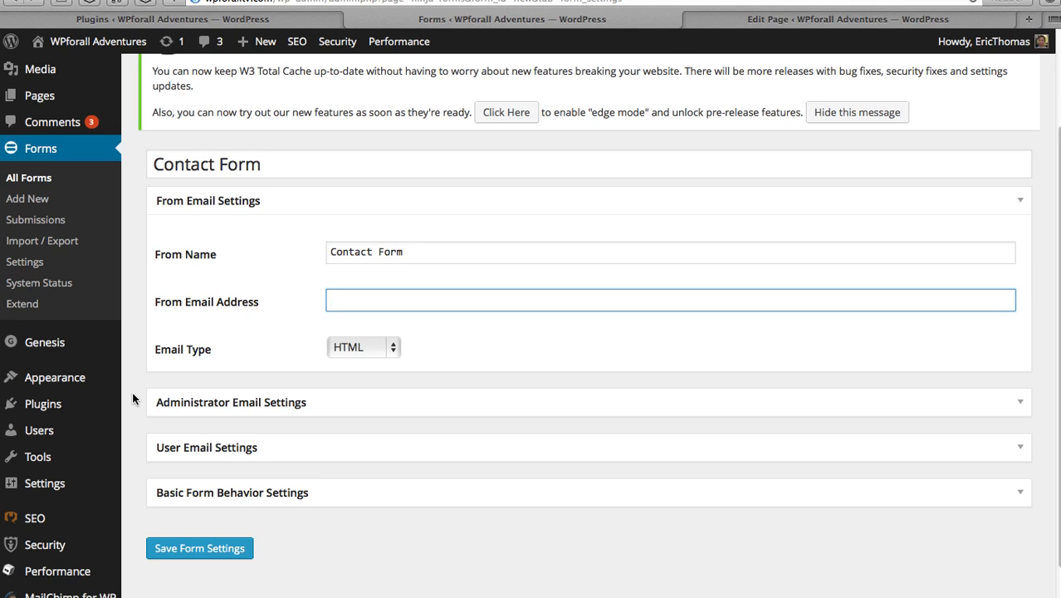
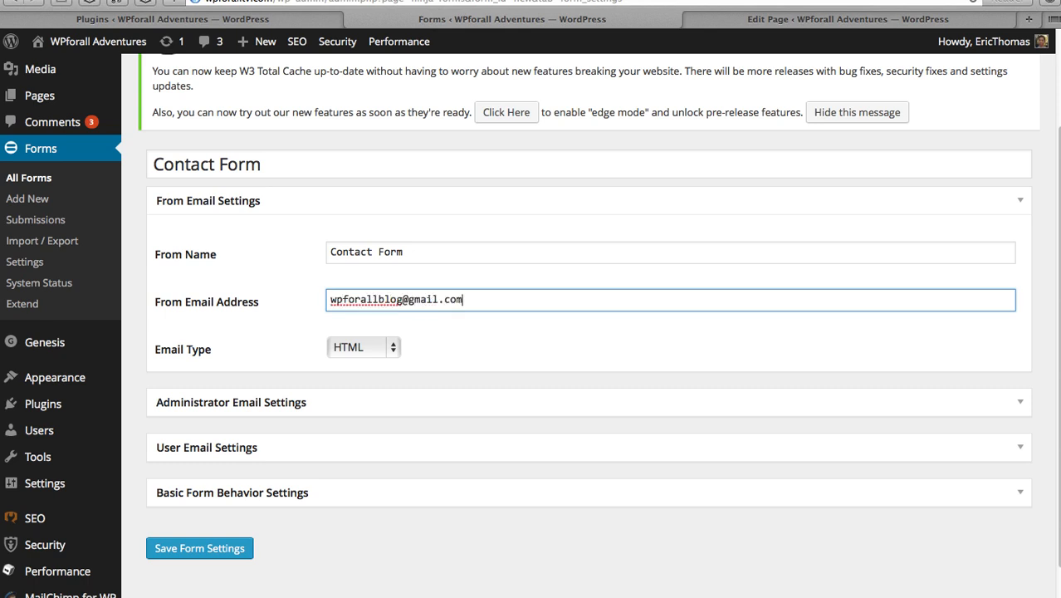
# - Extend the From Name to 'Contact Form - WPforalltv'
pyautogui.click(420, 252)
pyautogui.write('- WPFO')
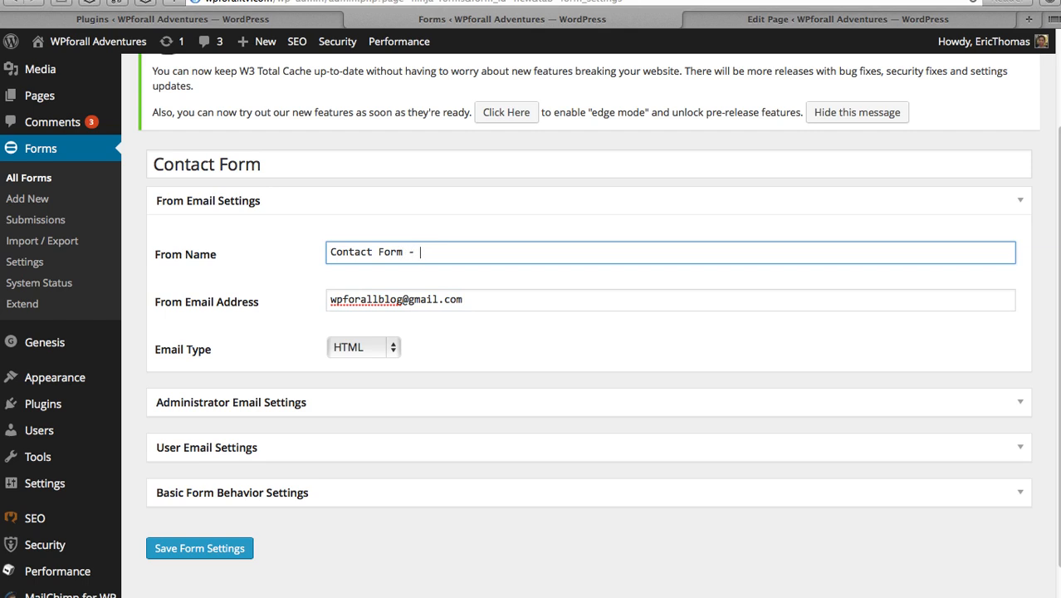
pyautogui.press('BackSpace')
pyautogui.press('BackSpace')
pyautogui.write('foralltv')
pyautogui.click(296, 284)
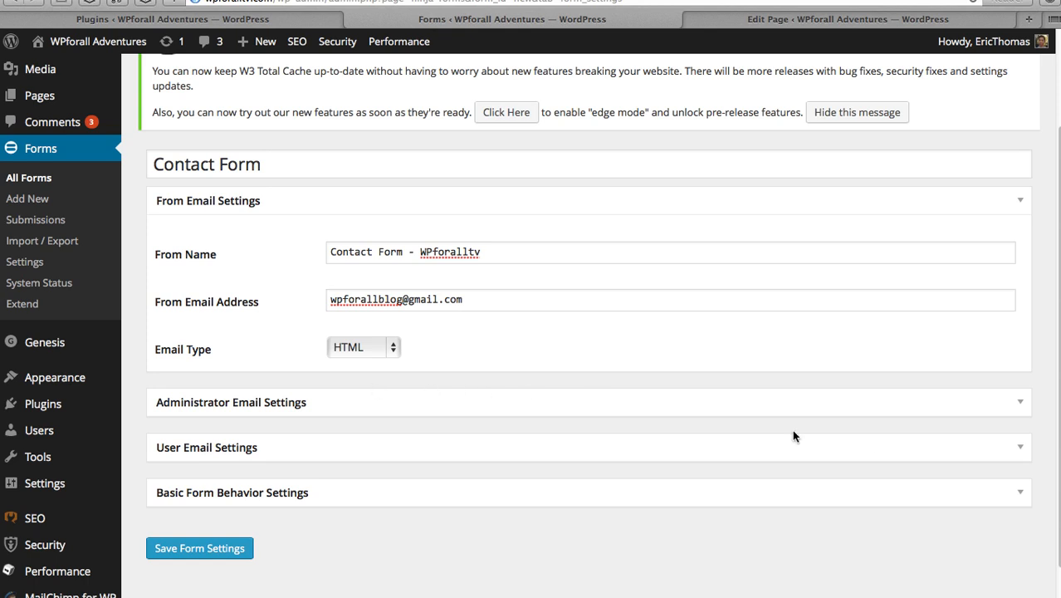
# - Expand Administrator Email Settings and add the administrator recipient e-mail address
pyautogui.click(1021, 405)
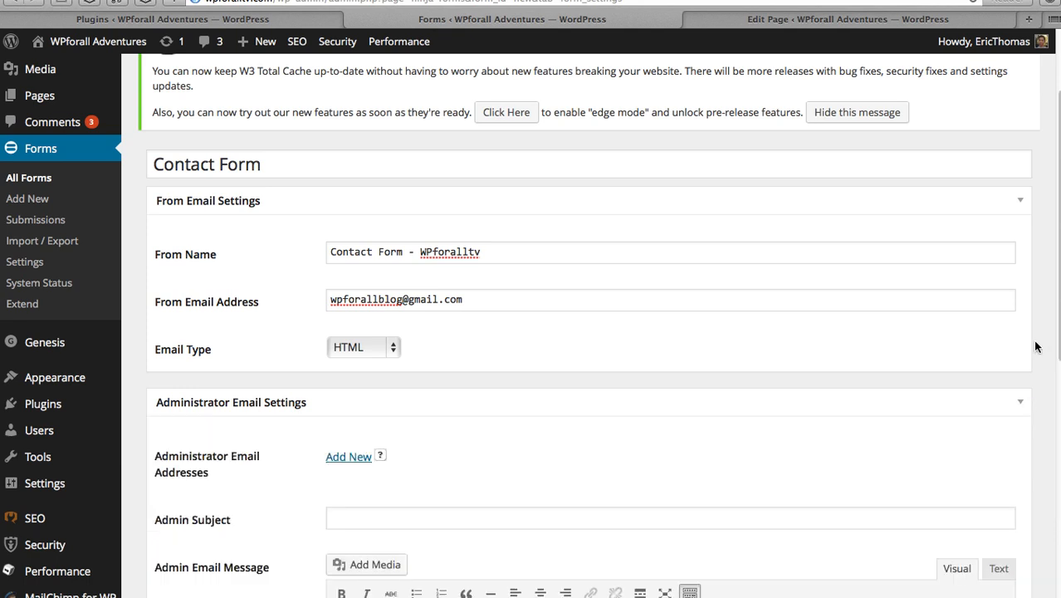
pyautogui.scroll(-1, 1035, 348)
pyautogui.scroll(-5, 1035, 347)
pyautogui.scroll(-1, 1035, 347)
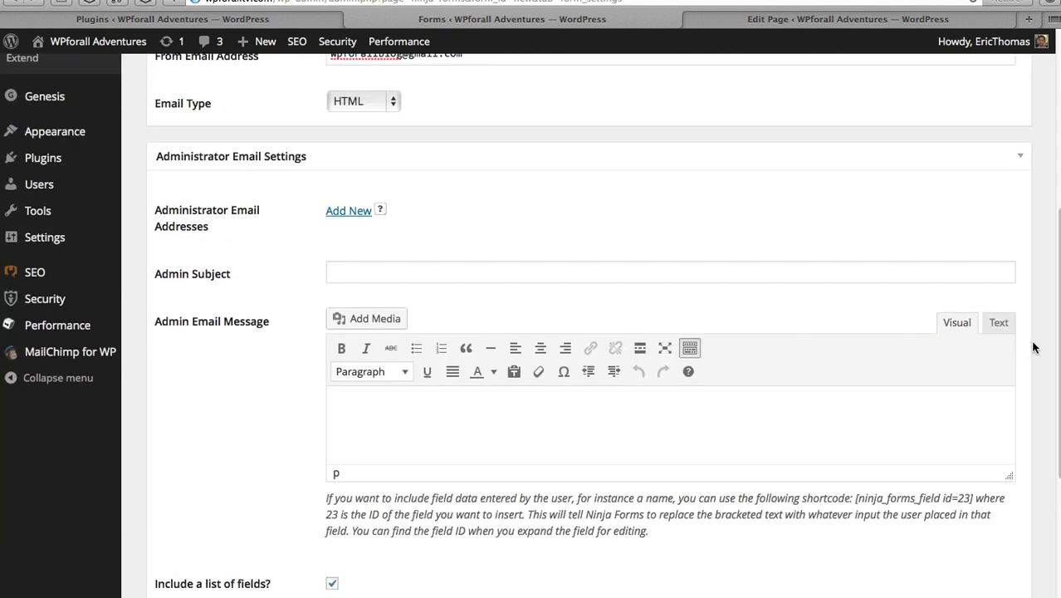
pyautogui.click(685, 267)
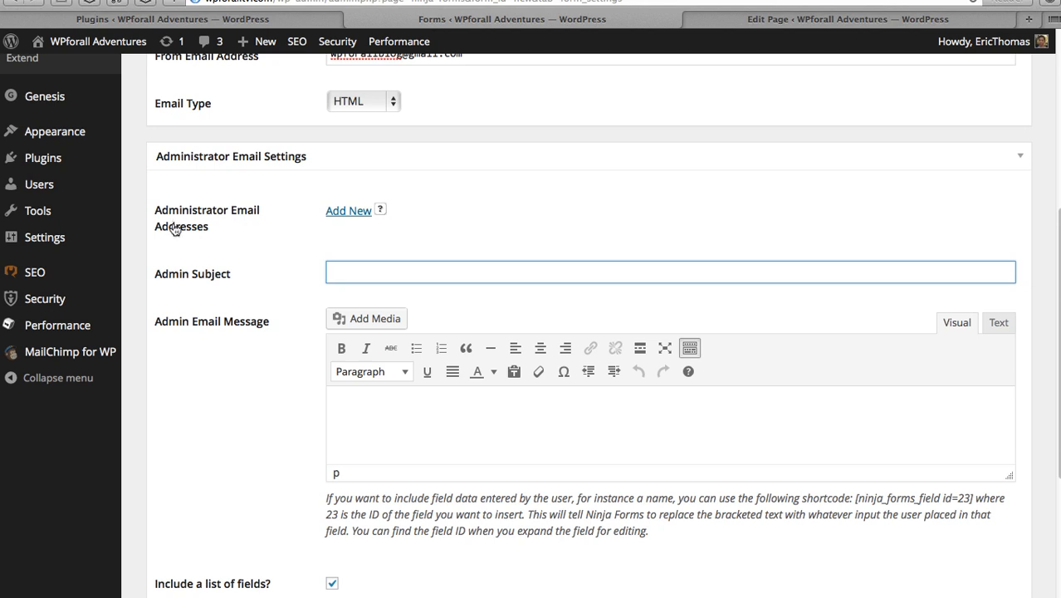
pyautogui.click(352, 210)
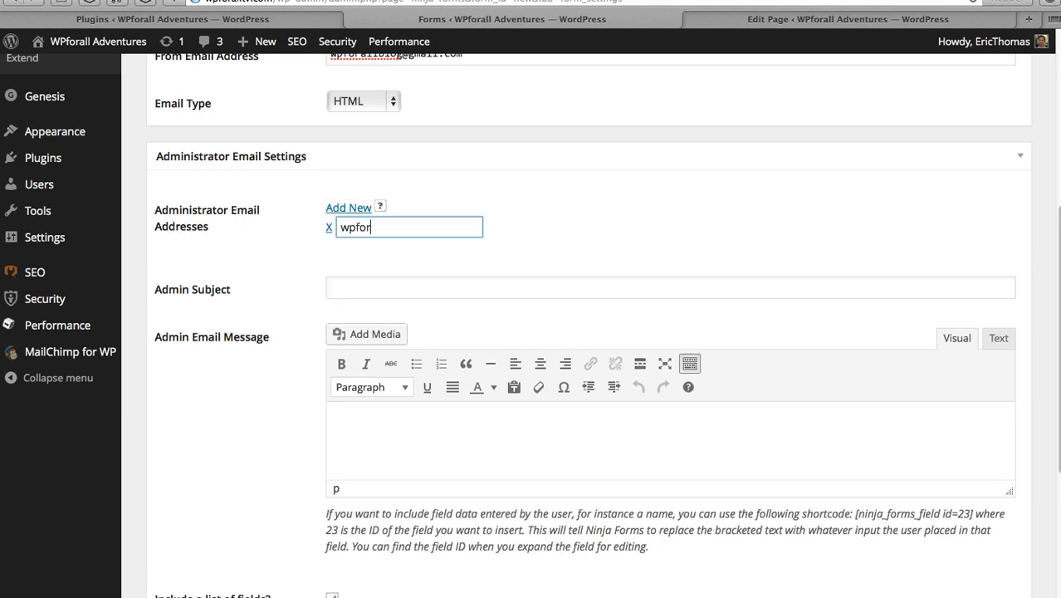
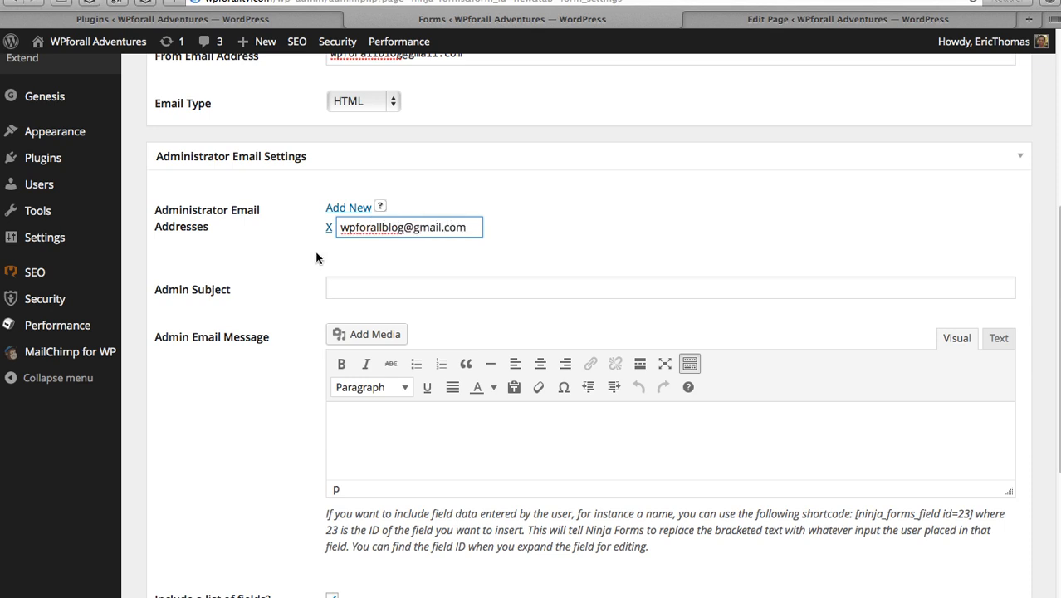
pyautogui.scroll(5, 379, 253)
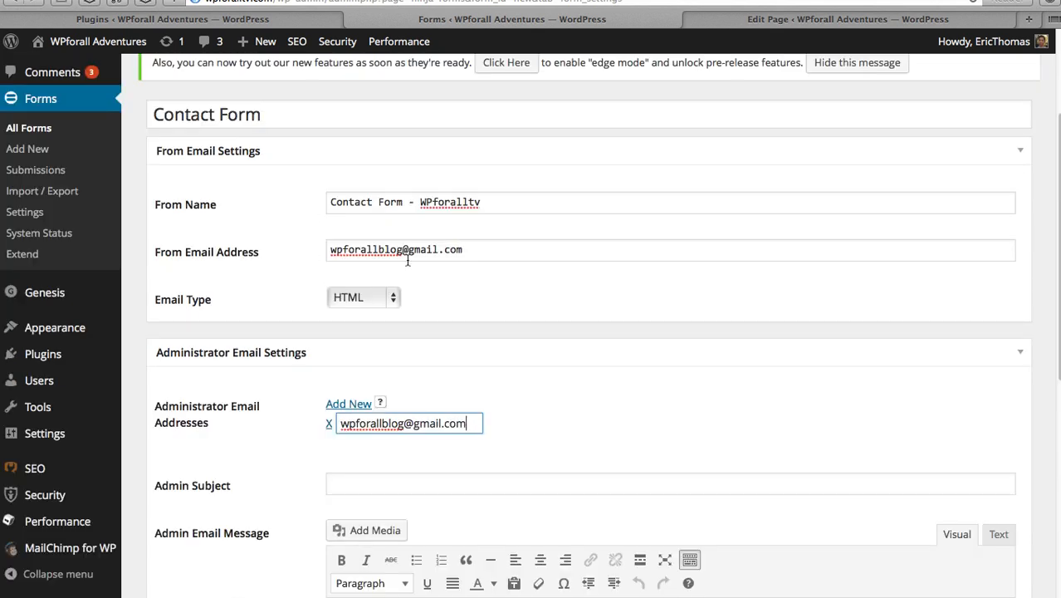
pyautogui.click(253, 440)
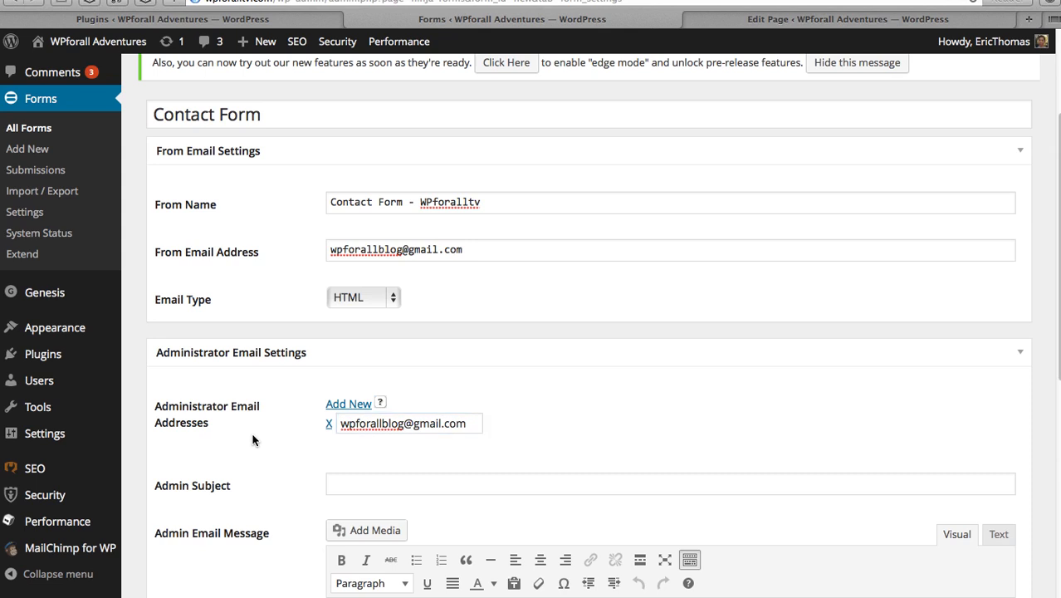
# - Set the admin email subject to 'New Contact Form Submission WPFORALLTV'
pyautogui.scroll(-3, 254, 440)
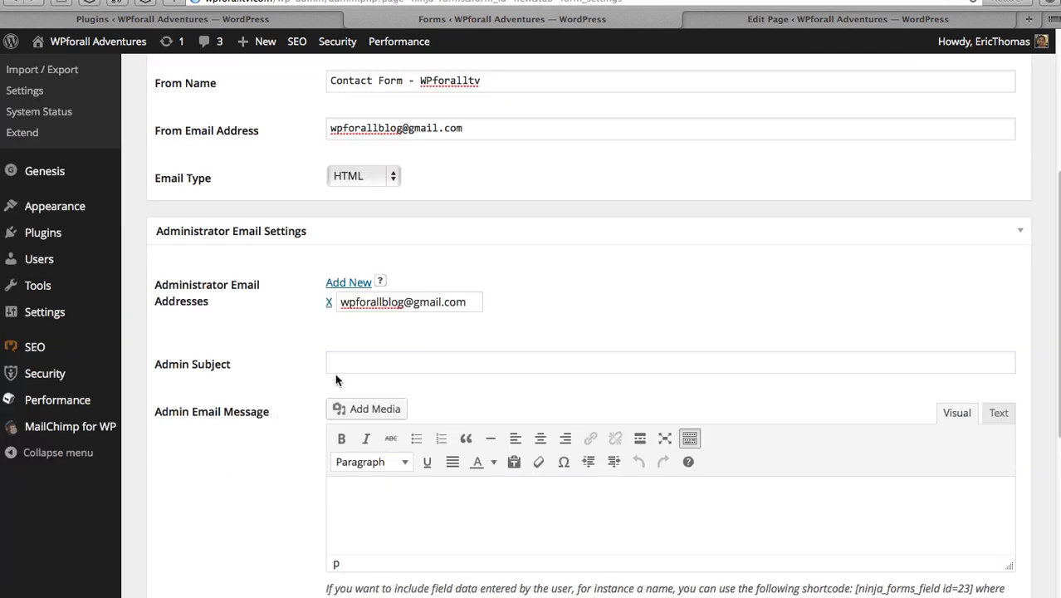
pyautogui.click(358, 360)
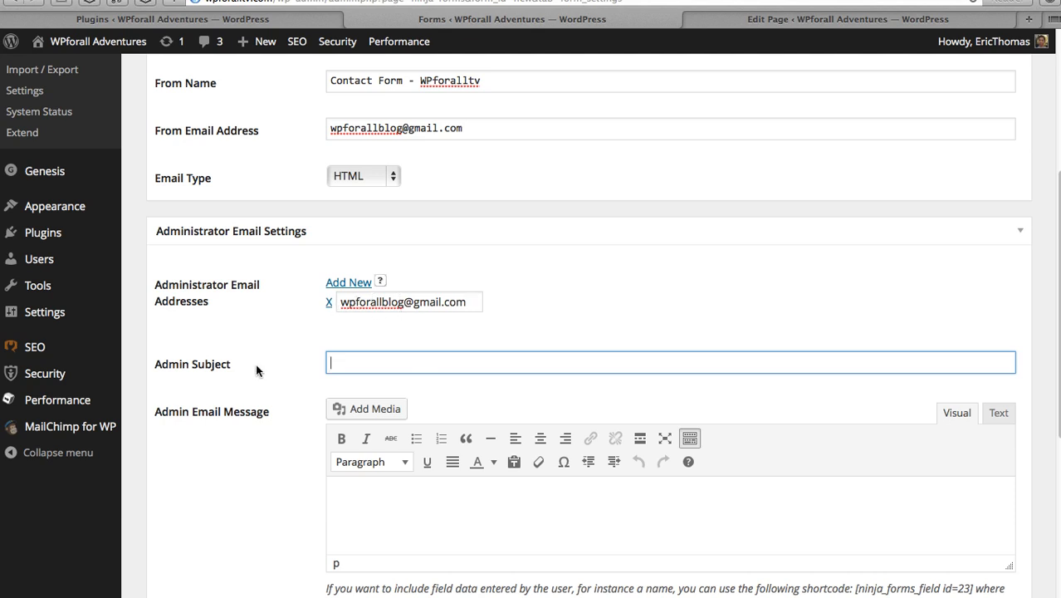
pyautogui.scroll(-1, 256, 364)
pyautogui.write('Cont')
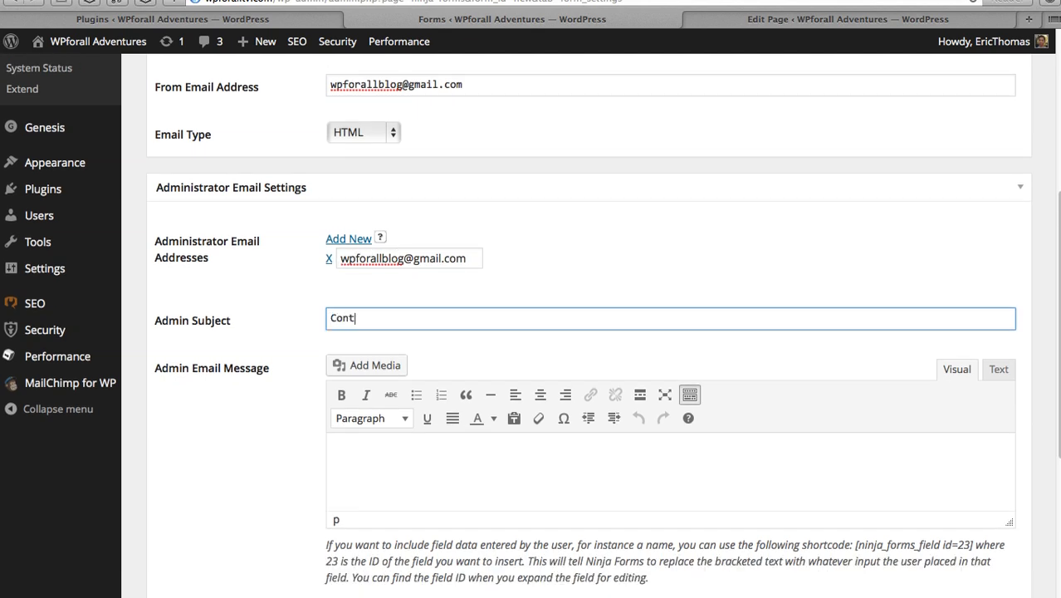
pyautogui.write('act')
pyautogui.press('BackSpace')
pyautogui.press('BackSpace')
pyautogui.press('BackSpace')
pyautogui.press('BackSpace')
pyautogui.press('BackSpace')
pyautogui.press('BackSpace')
pyautogui.press('BackSpace')
pyautogui.write('New Contact Form S')
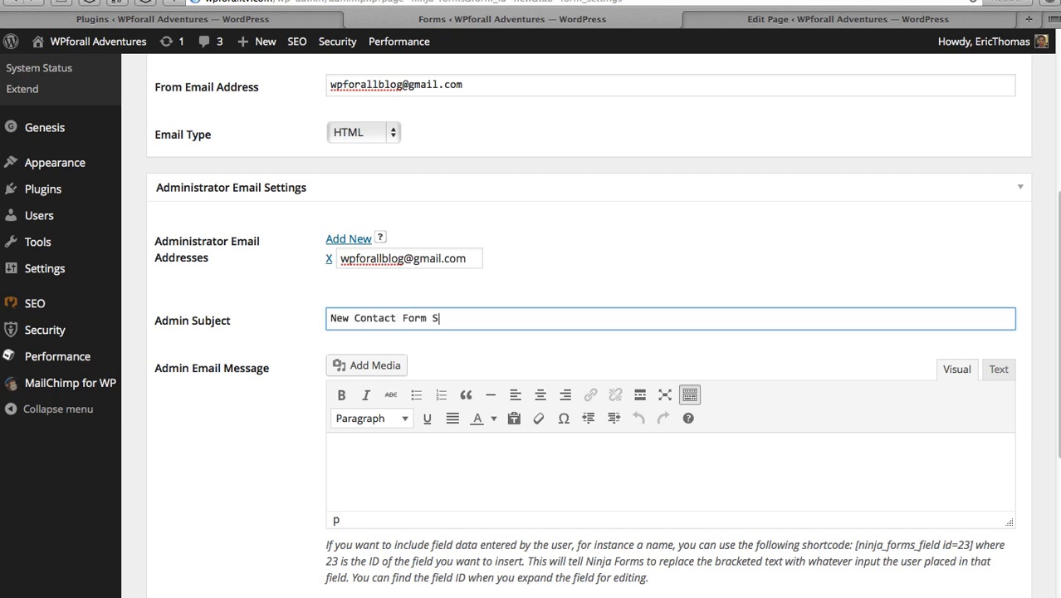
pyautogui.write('ubmission WPFORALLTV')
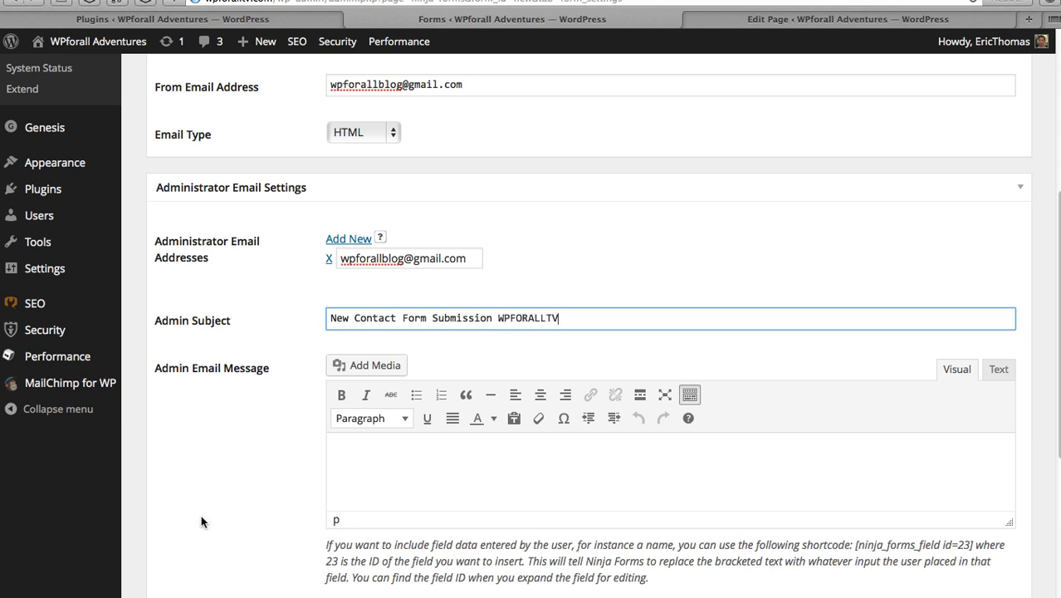
pyautogui.click(248, 450)
pyautogui.scroll(-3, 249, 448)
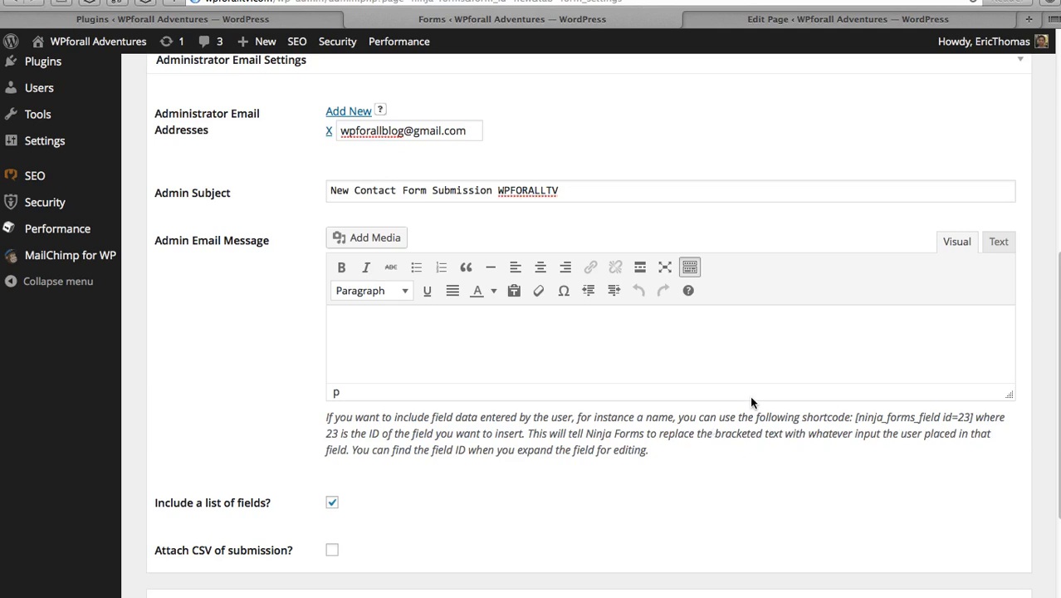
pyautogui.click(714, 364)
pyautogui.scroll(-4, 145, 453)
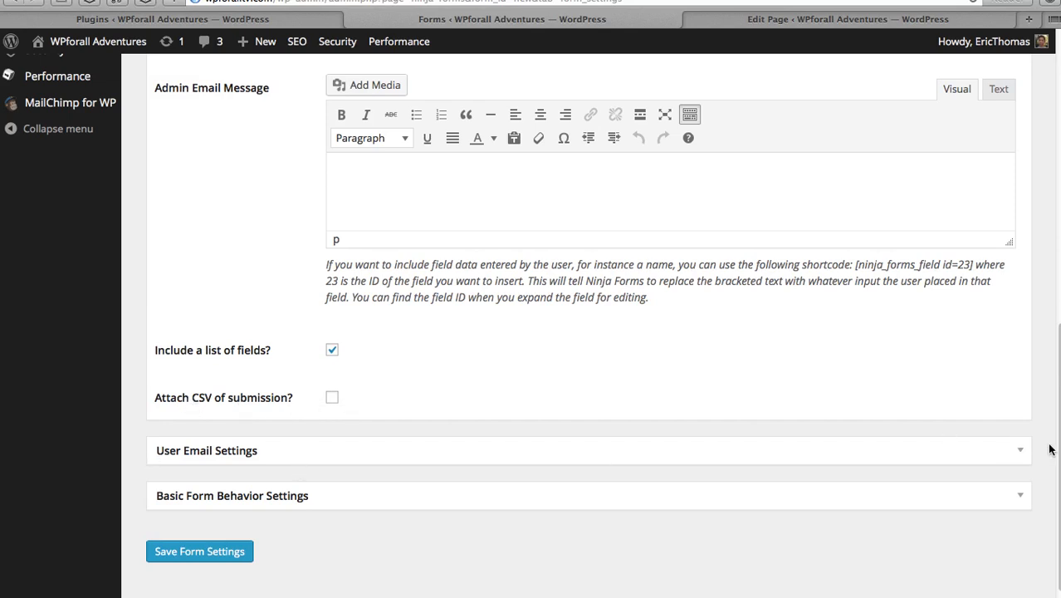
# - Leave the User Email subject, message and field list empty, then save the form settings
pyautogui.click(1024, 458)
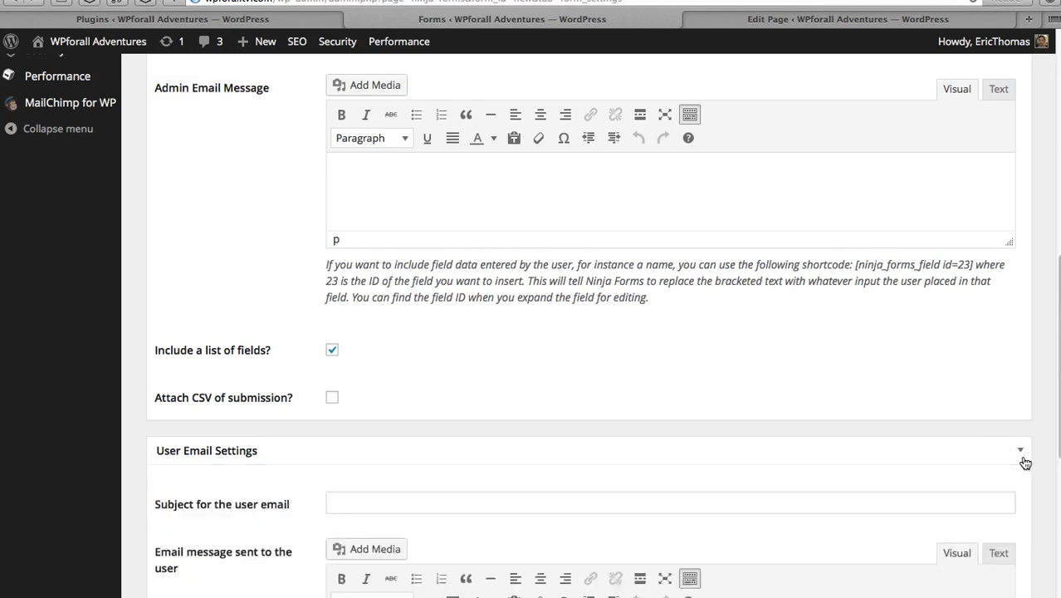
pyautogui.scroll(-1, 1028, 449)
pyautogui.scroll(-4, 1027, 449)
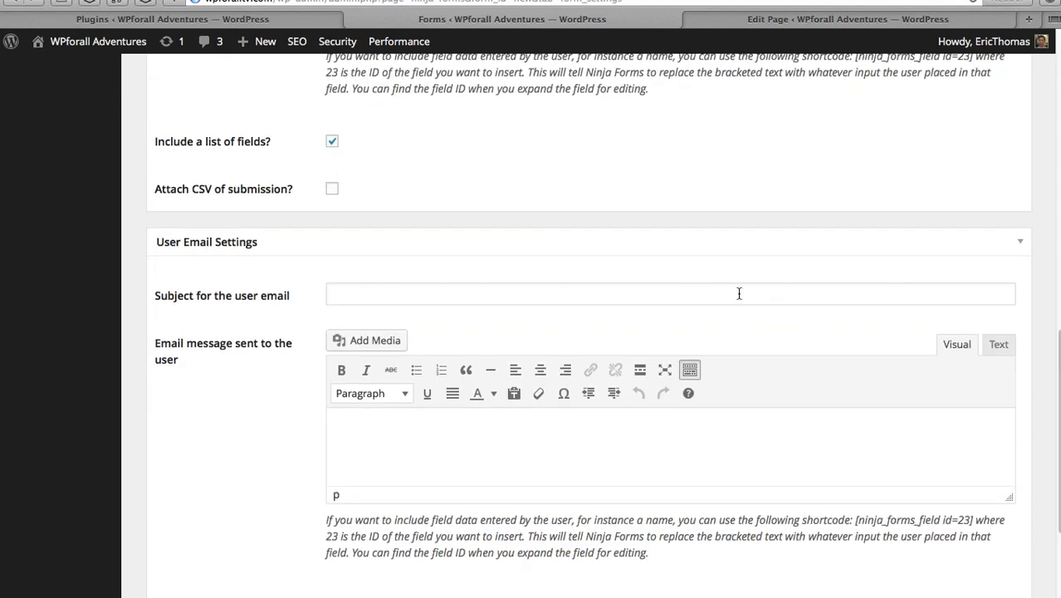
pyautogui.click(739, 294)
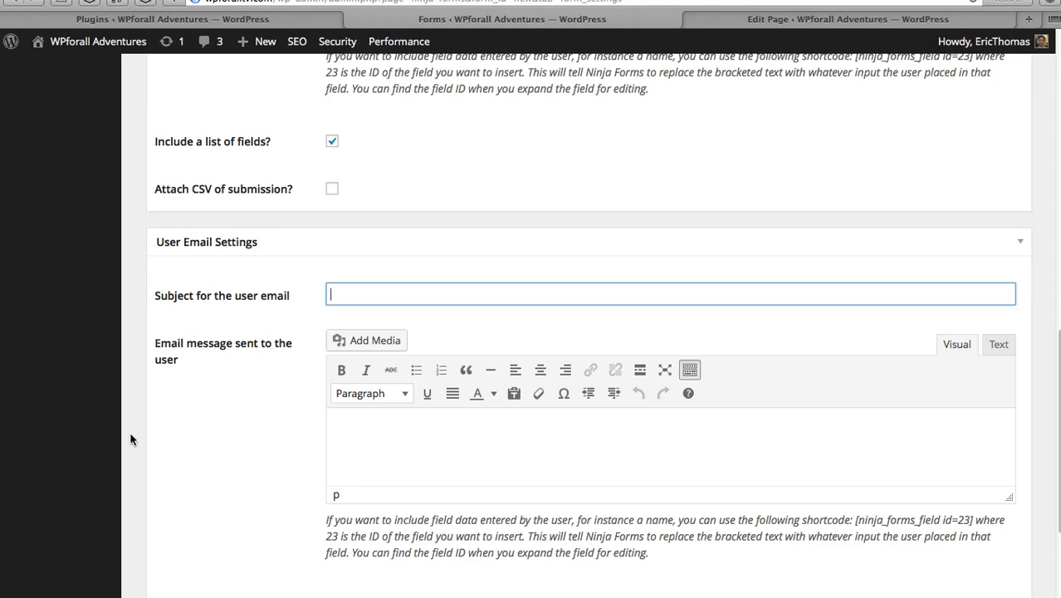
pyautogui.scroll(-5, 129, 433)
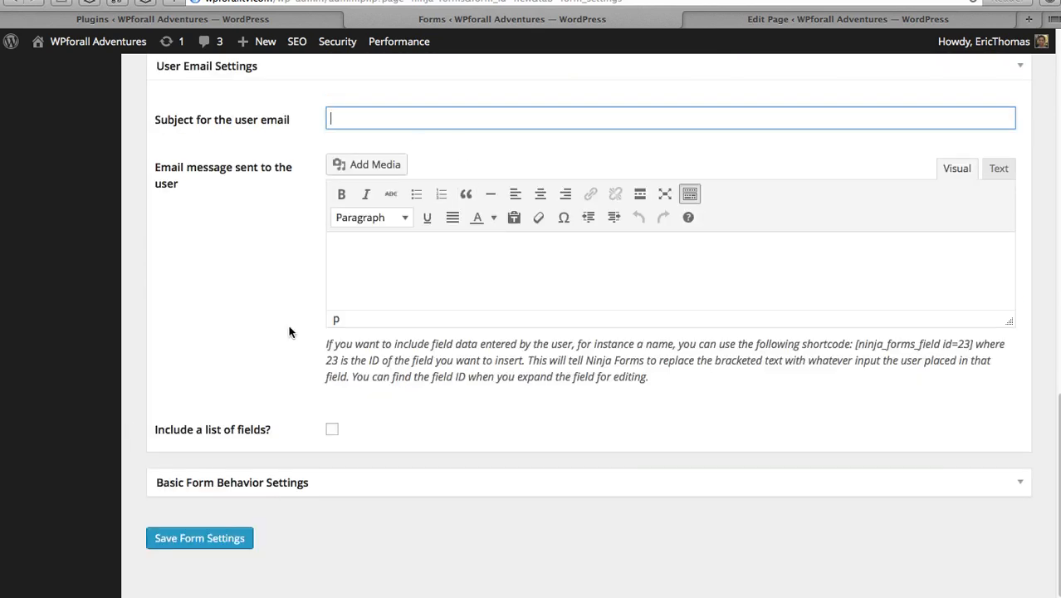
pyautogui.click(334, 429)
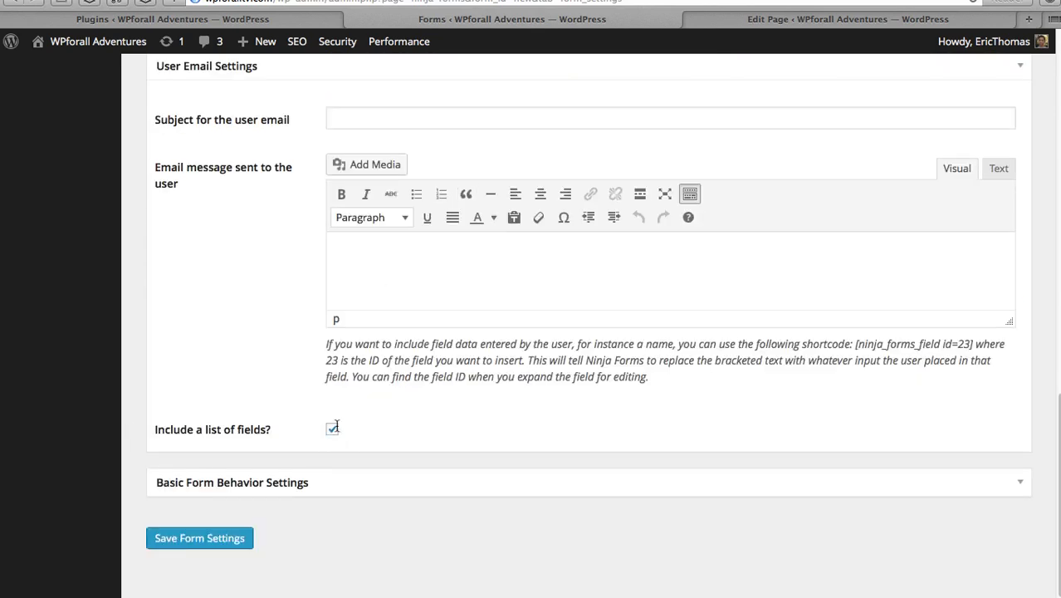
pyautogui.click(334, 429)
pyautogui.click(419, 266)
pyautogui.click(334, 113)
pyautogui.click(195, 347)
pyautogui.click(207, 538)
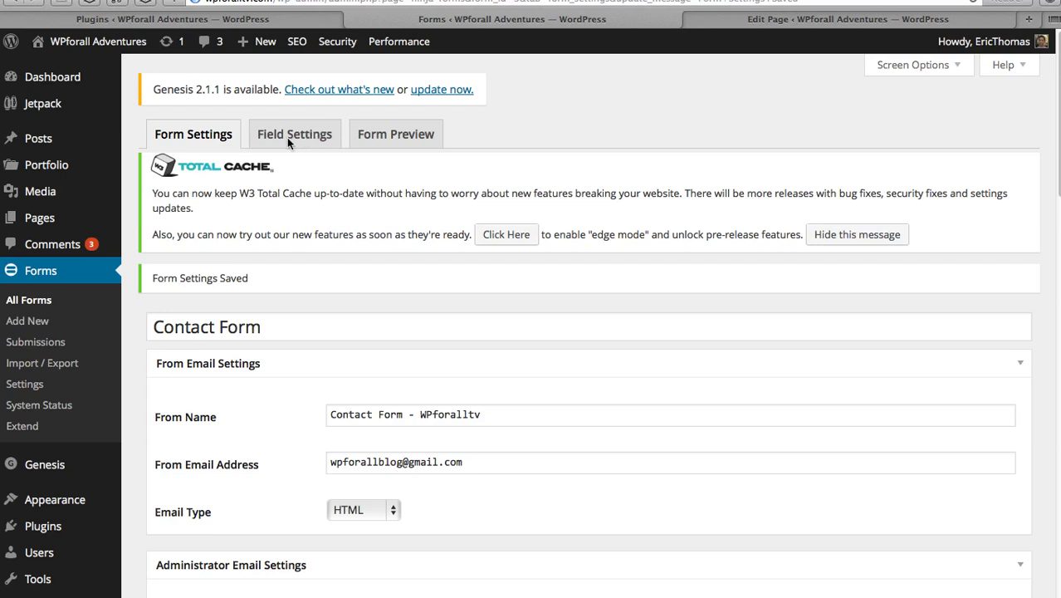
# - Open Field Settings, expand Favorite Fields, and browse the Template, Layout, User Information and Payment fields
pyautogui.click(295, 137)
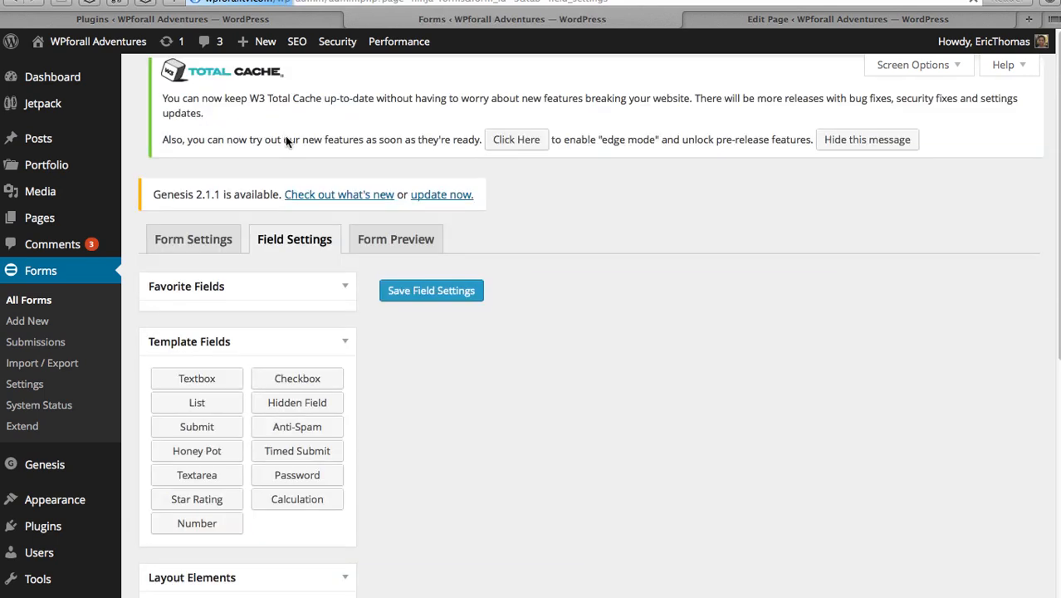
pyautogui.scroll(-2, 363, 372)
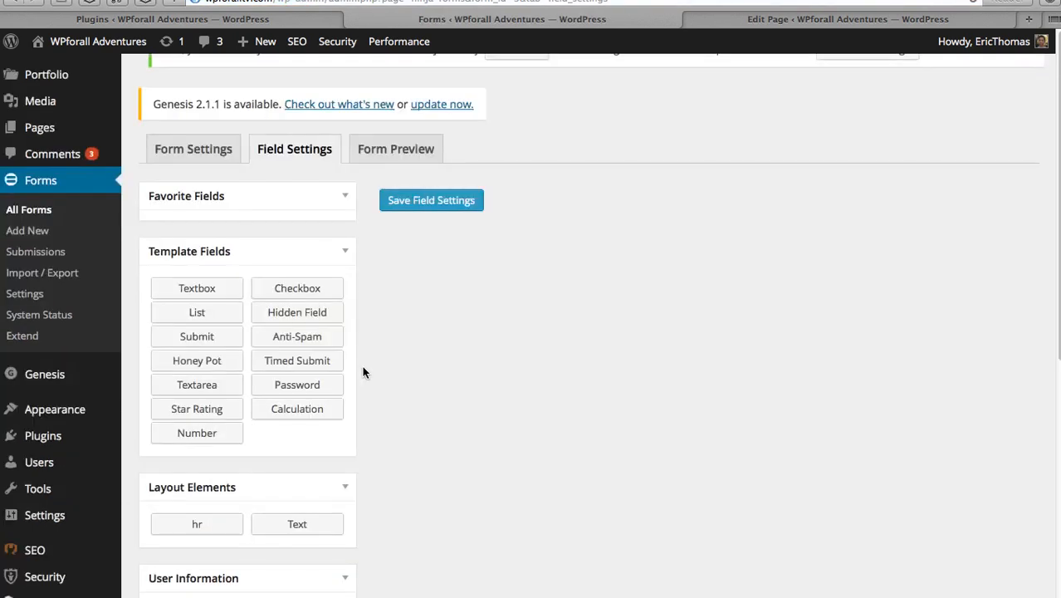
pyautogui.click(347, 197)
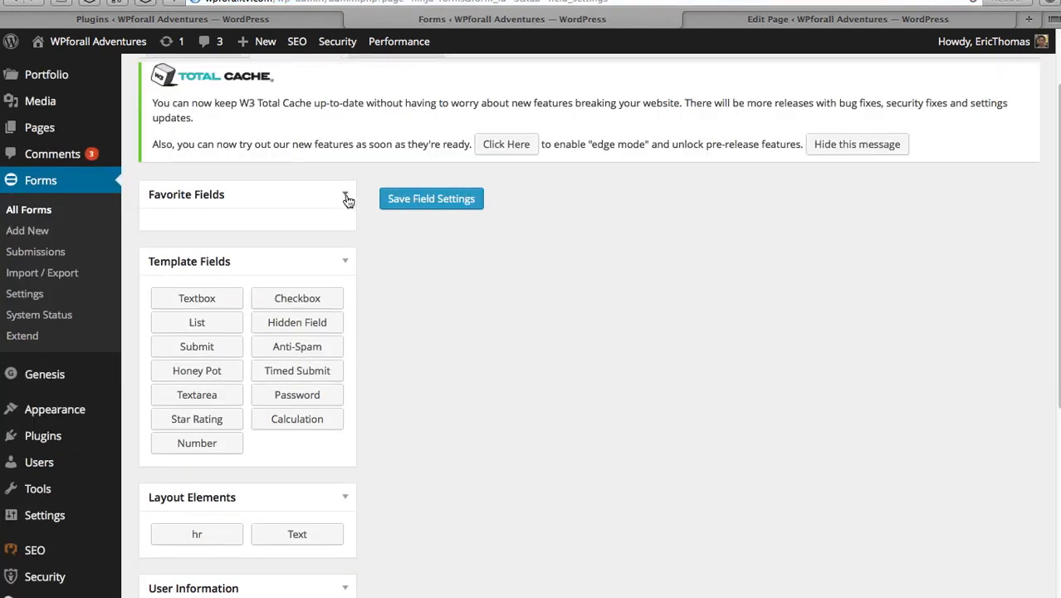
pyautogui.scroll(-2, 374, 286)
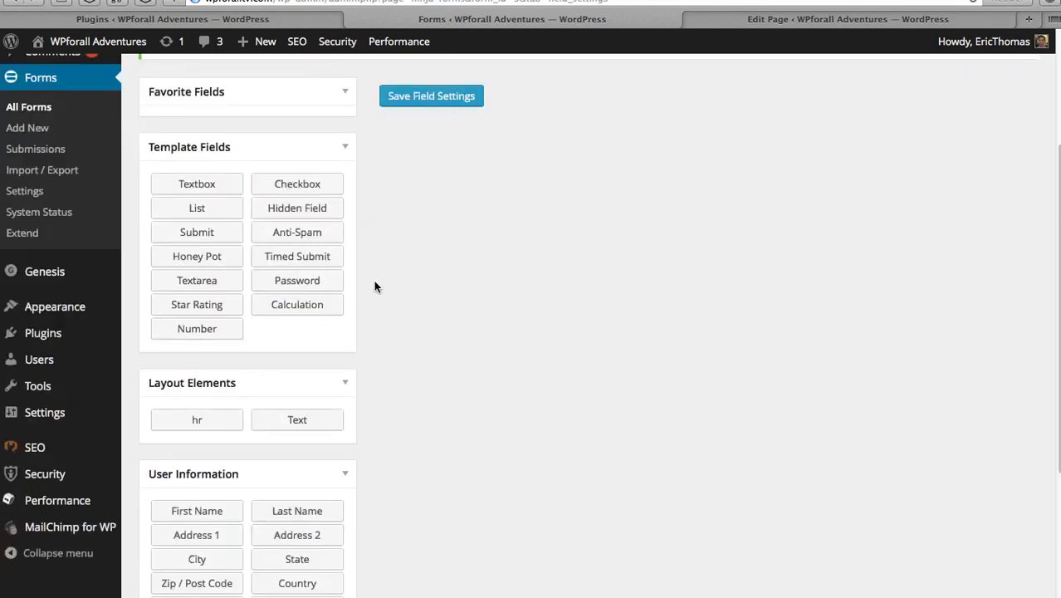
pyautogui.scroll(-1, 374, 288)
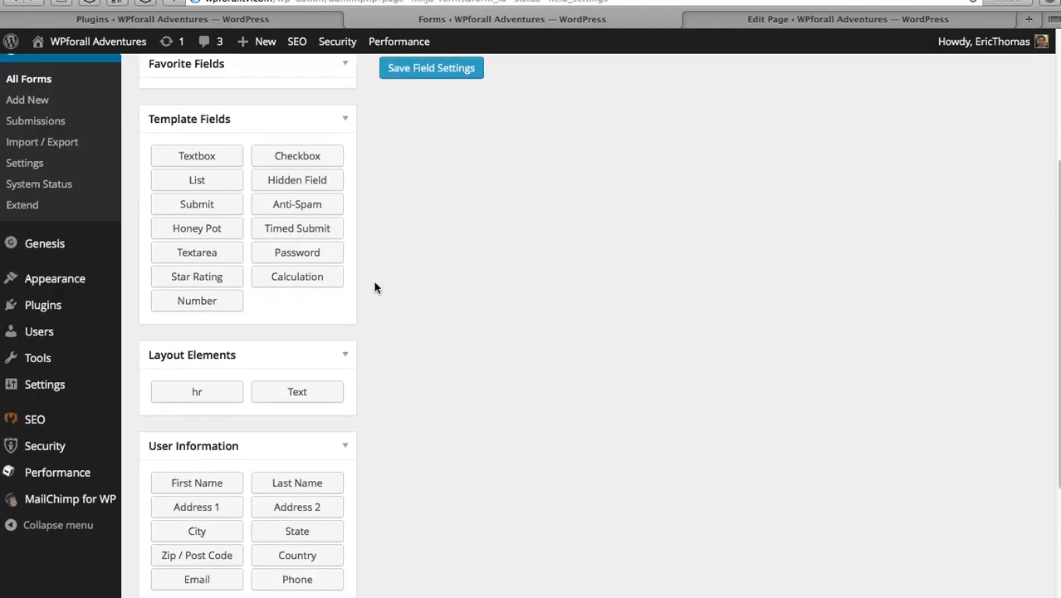
pyautogui.scroll(-4, 374, 286)
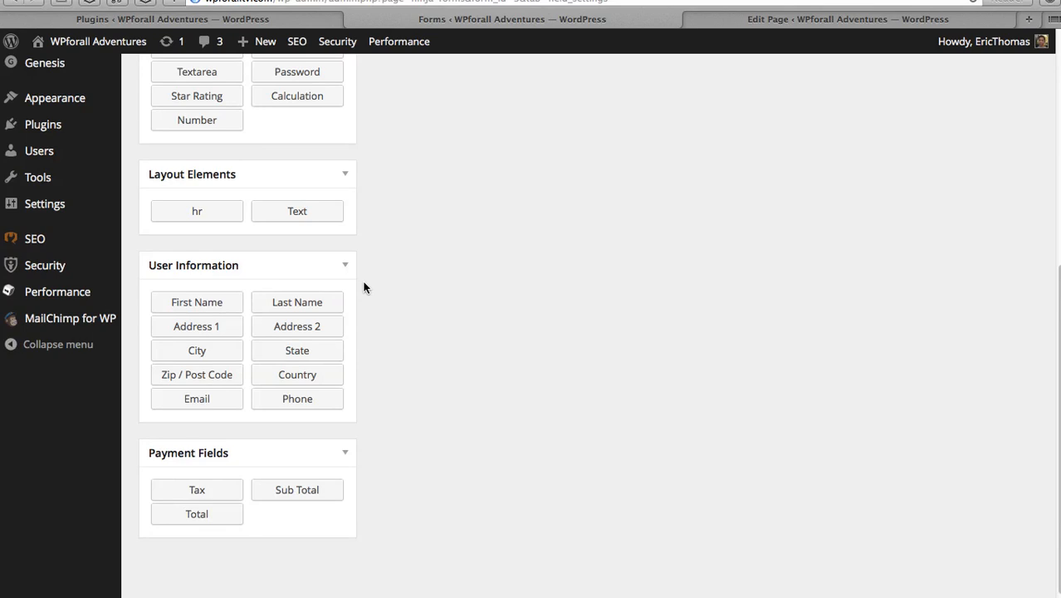
pyautogui.scroll(9, 362, 285)
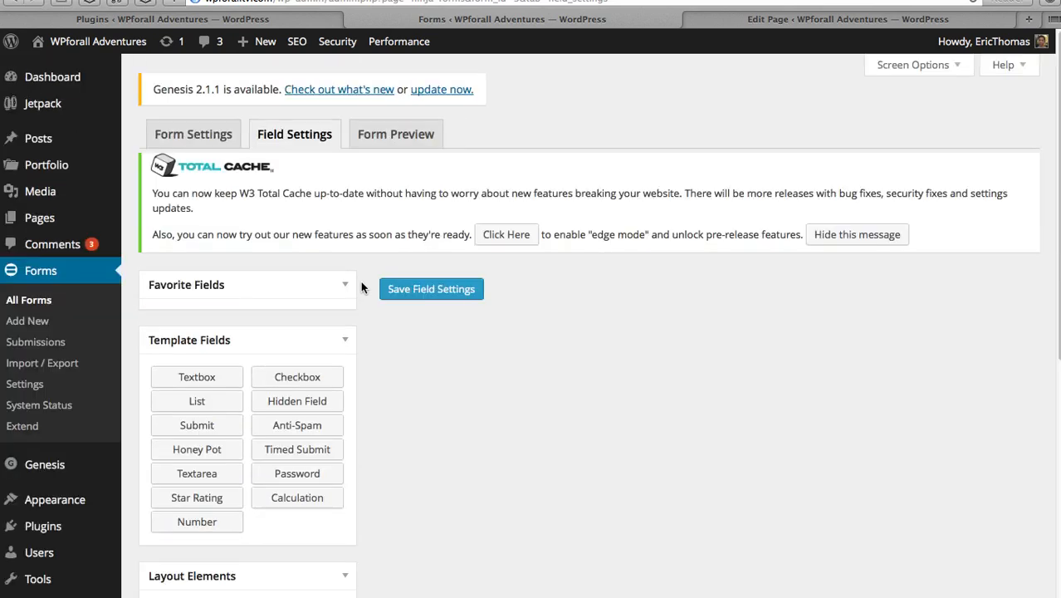
pyautogui.scroll(-6, 360, 280)
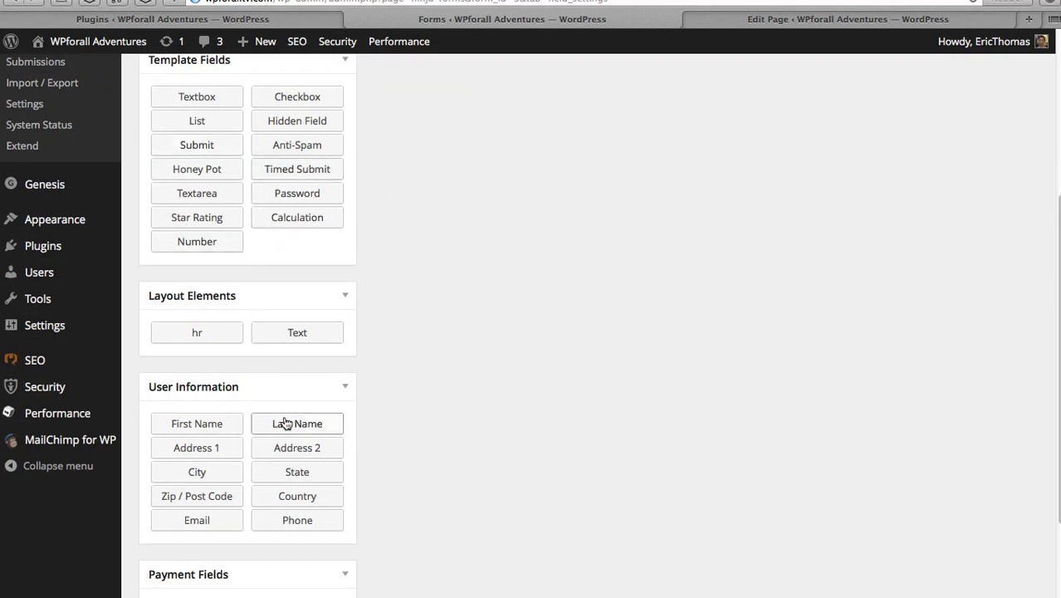
pyautogui.scroll(-3, 284, 399)
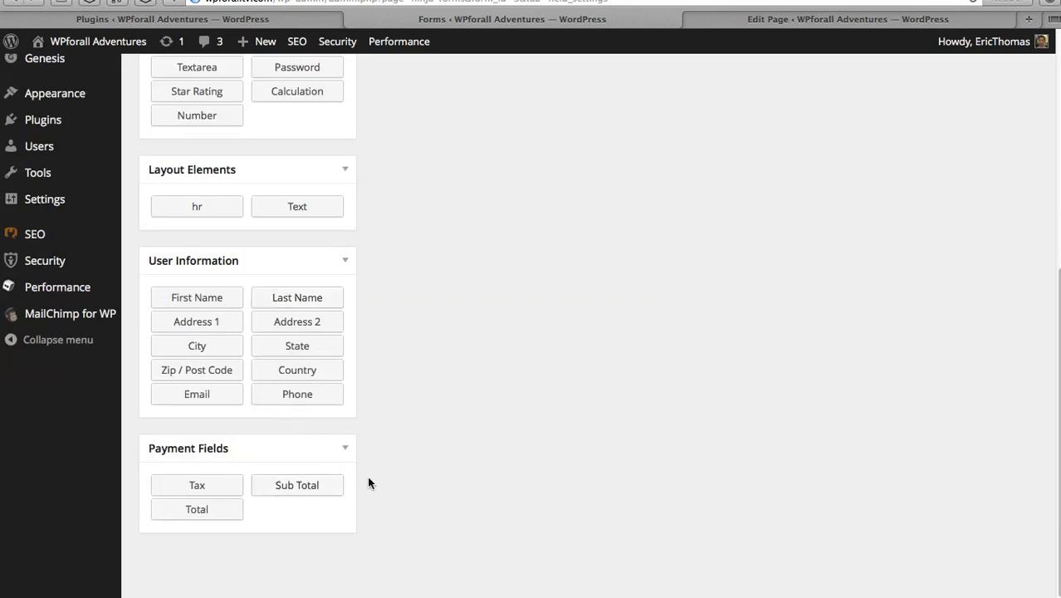
pyautogui.scroll(2, 369, 480)
pyautogui.scroll(5, 369, 483)
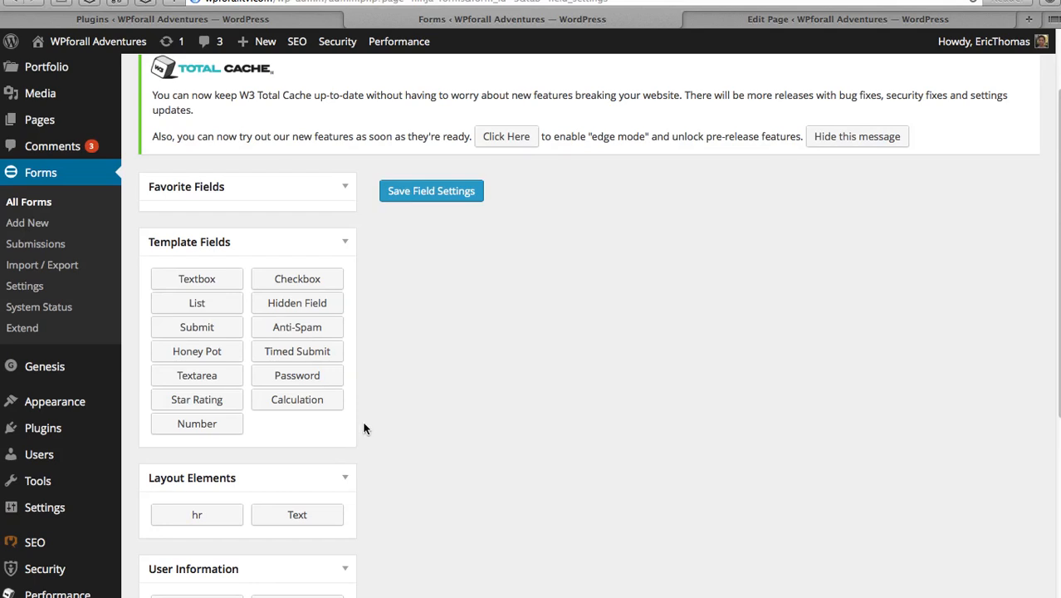
pyautogui.scroll(-6, 363, 428)
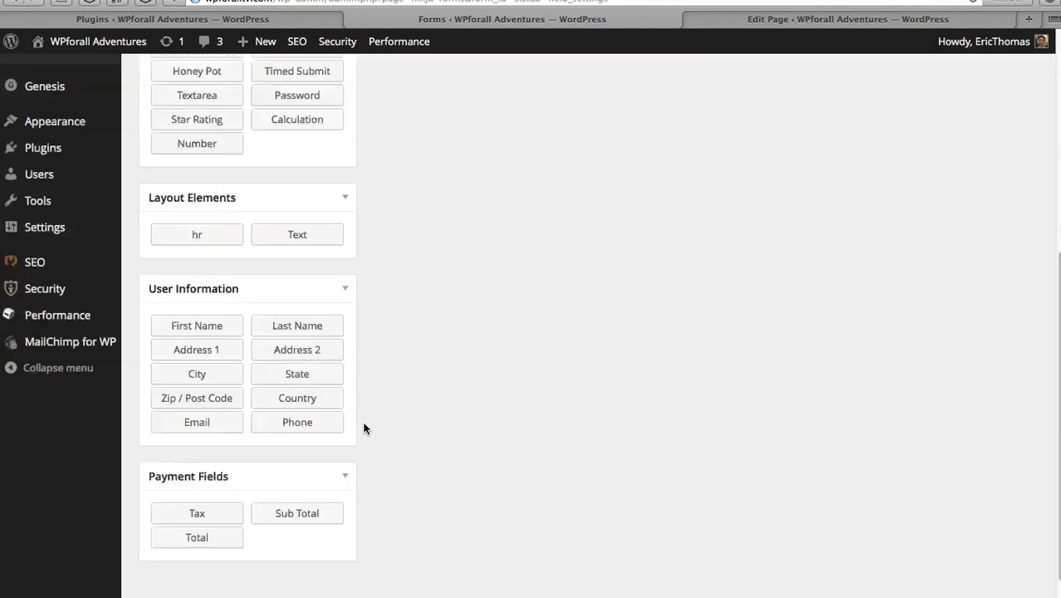
# - Add a First Name field from User Information, set Required to Yes, and collapse it
pyautogui.click(178, 330)
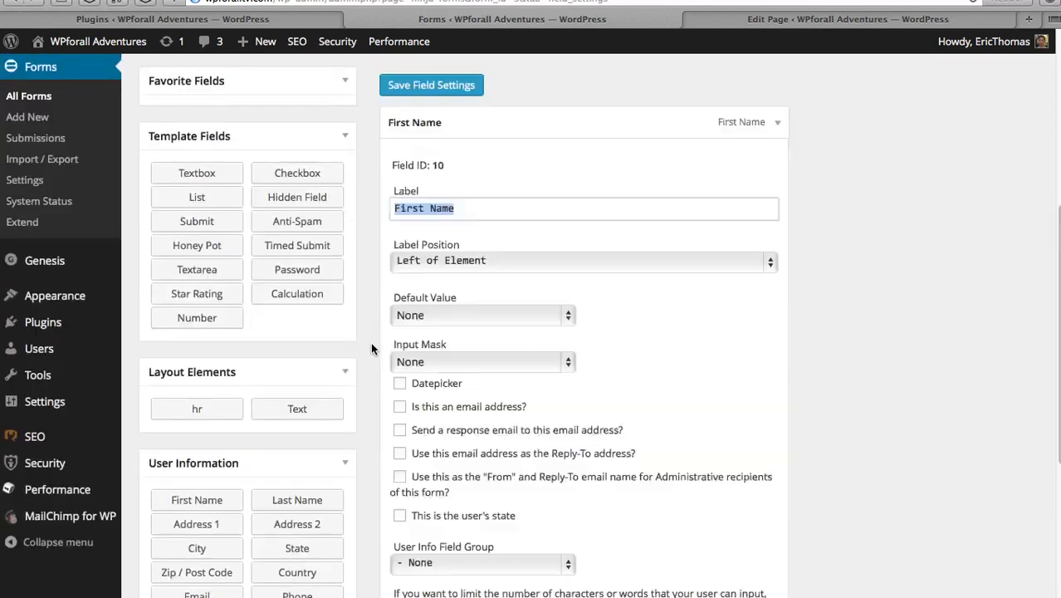
pyautogui.scroll(-3, 372, 348)
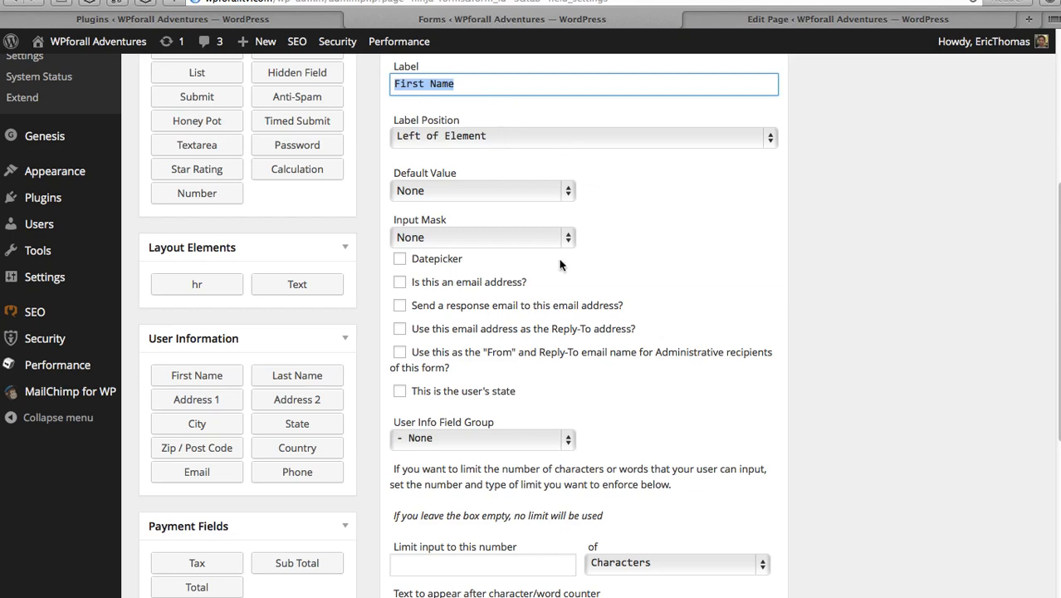
pyautogui.scroll(-5, 684, 353)
pyautogui.scroll(-3, 684, 353)
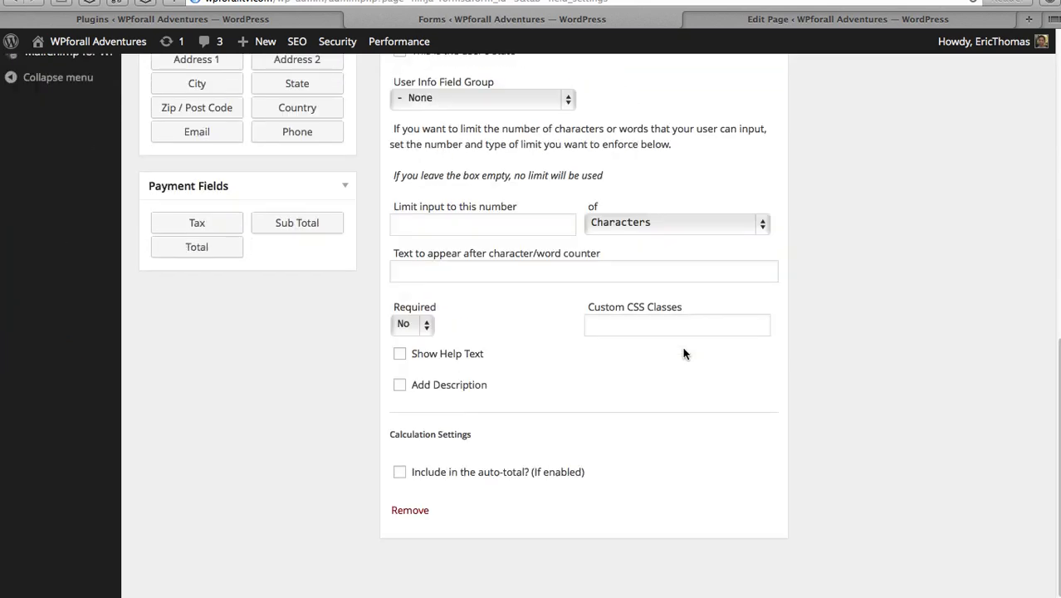
pyautogui.scroll(5, 654, 450)
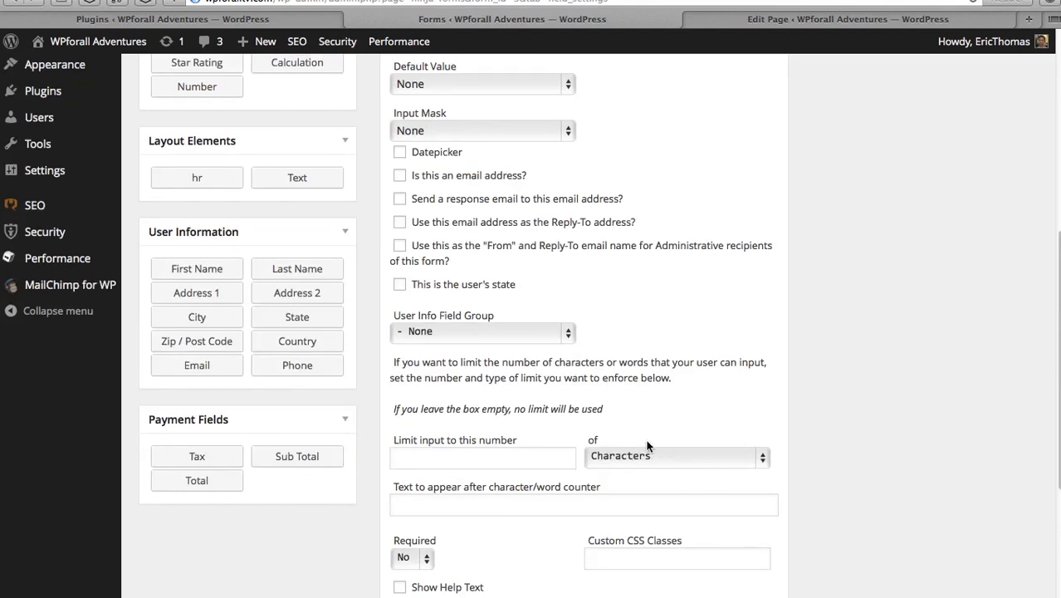
pyautogui.scroll(1, 621, 313)
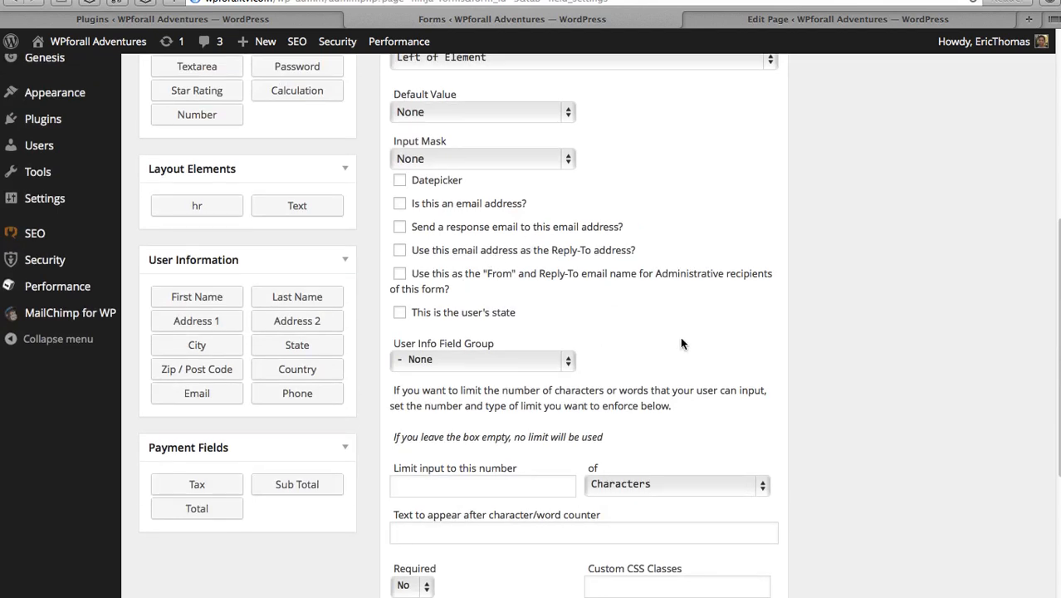
pyautogui.scroll(4, 669, 343)
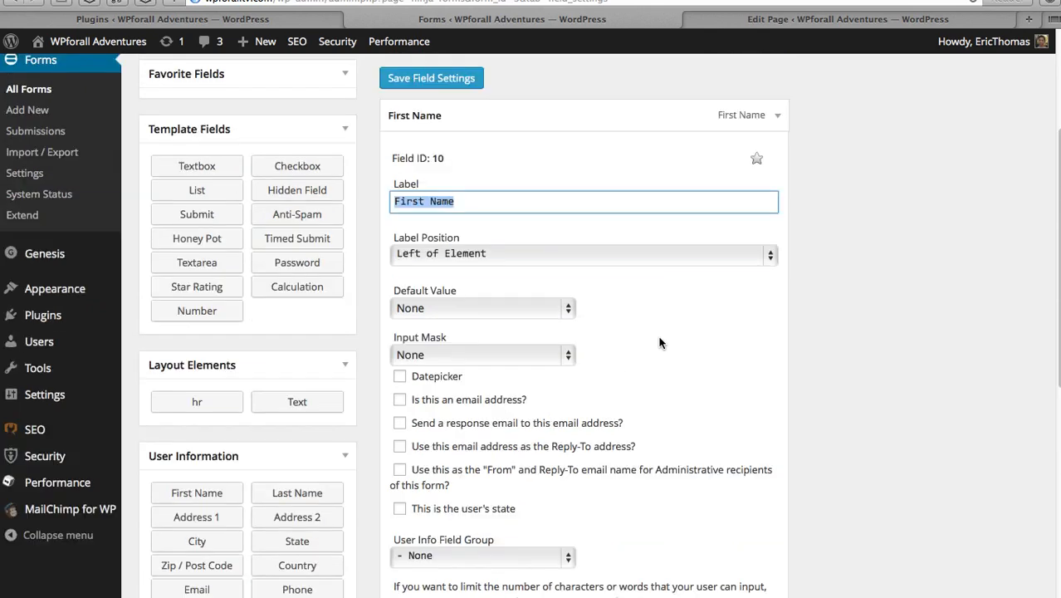
pyautogui.scroll(-5, 696, 232)
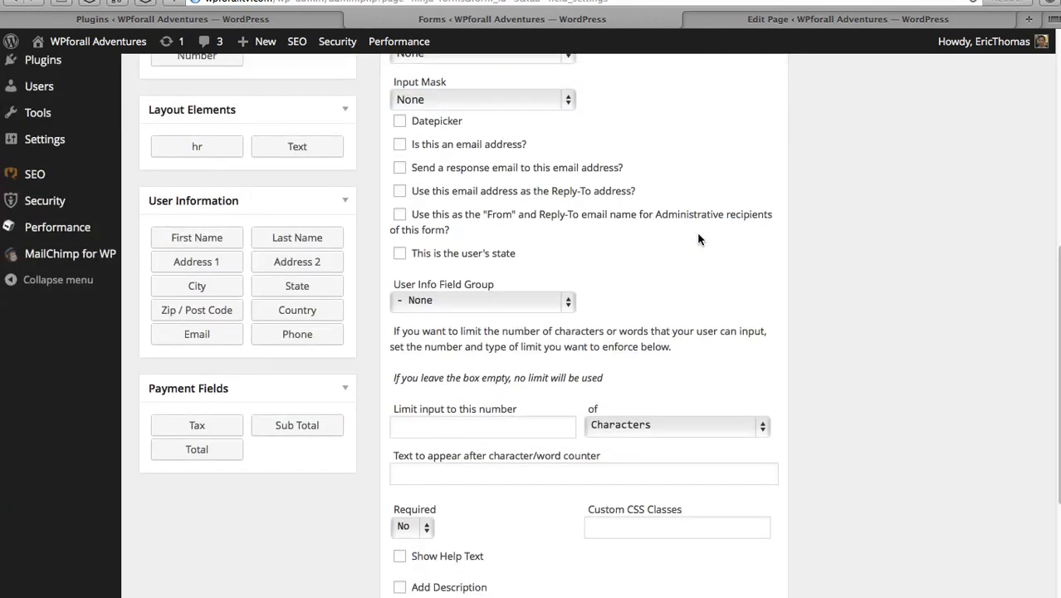
pyautogui.click(423, 378)
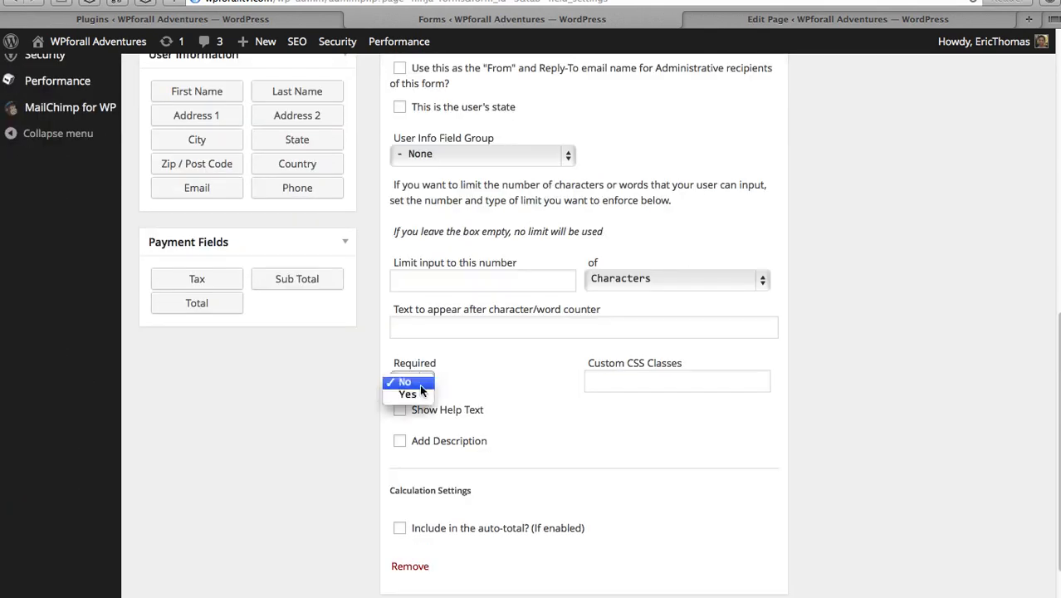
pyautogui.click(532, 397)
pyautogui.scroll(10, 533, 402)
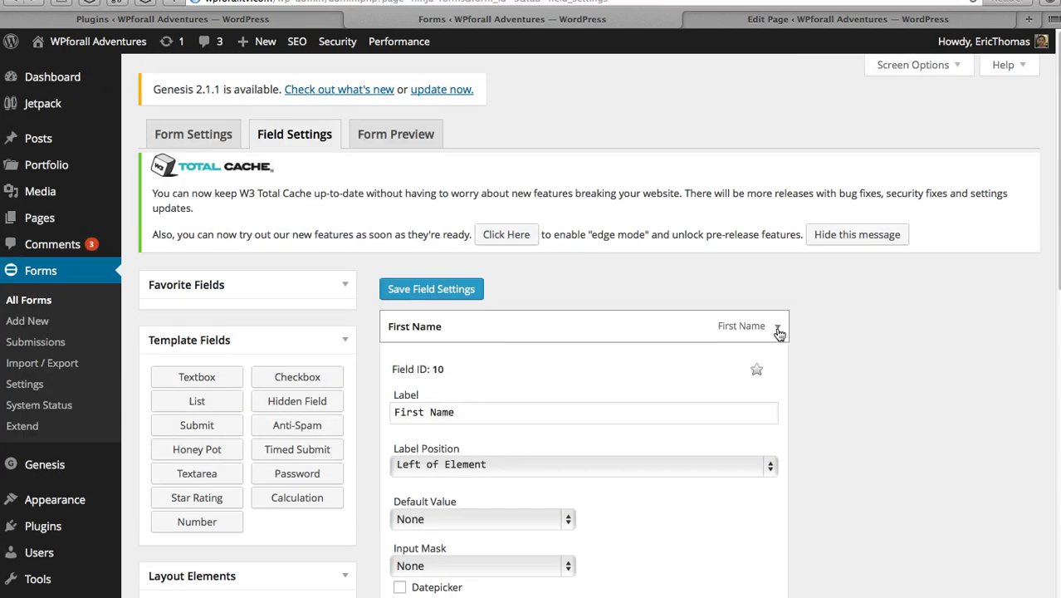
pyautogui.click(779, 329)
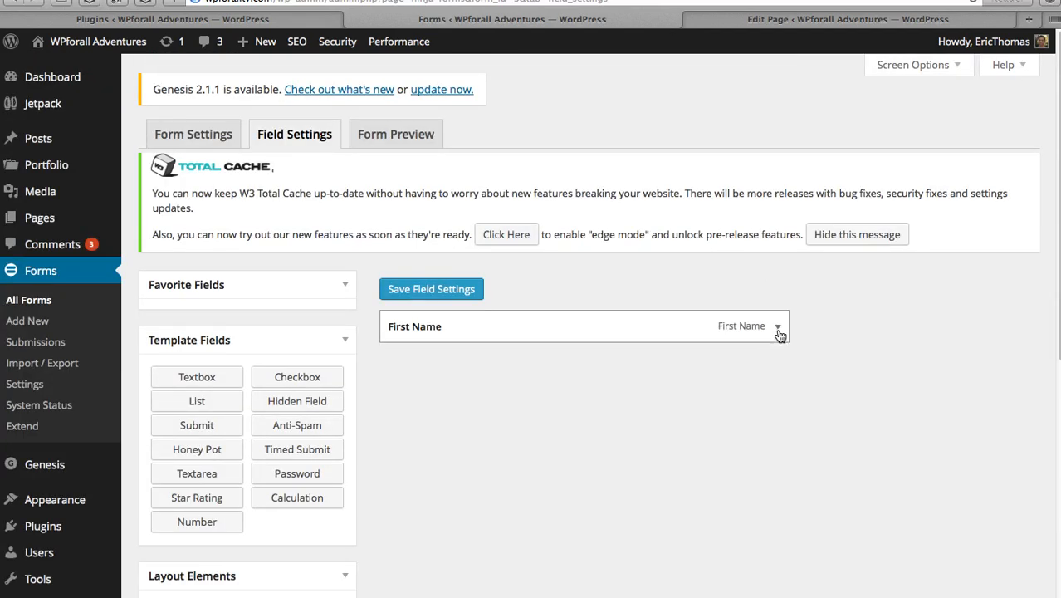
# - Add Last Name and Email fields, with the Email field's Required set to Yes
pyautogui.scroll(-3, 828, 347)
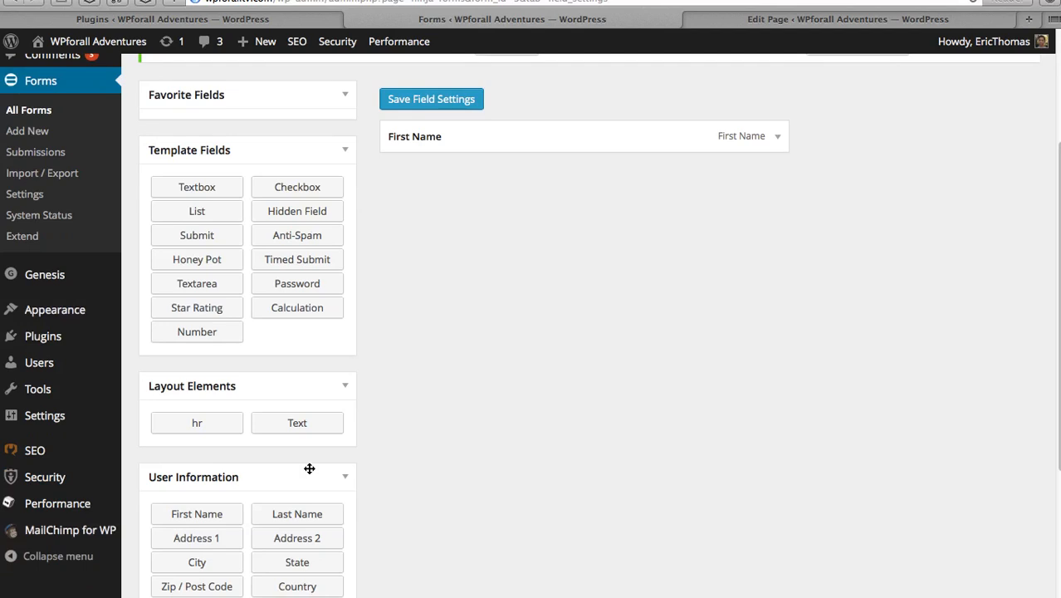
pyautogui.click(294, 512)
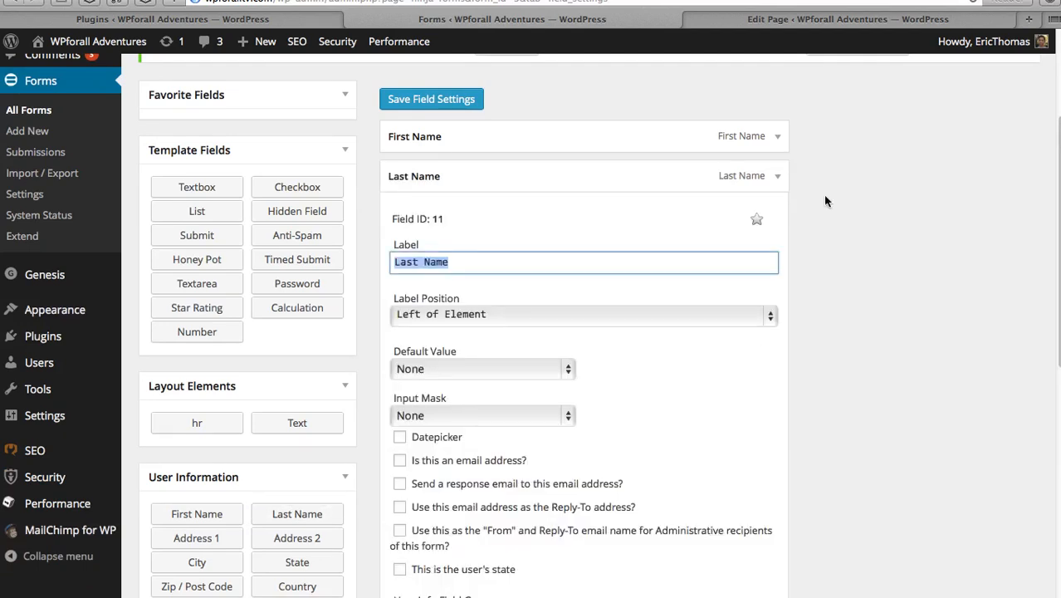
pyautogui.click(778, 176)
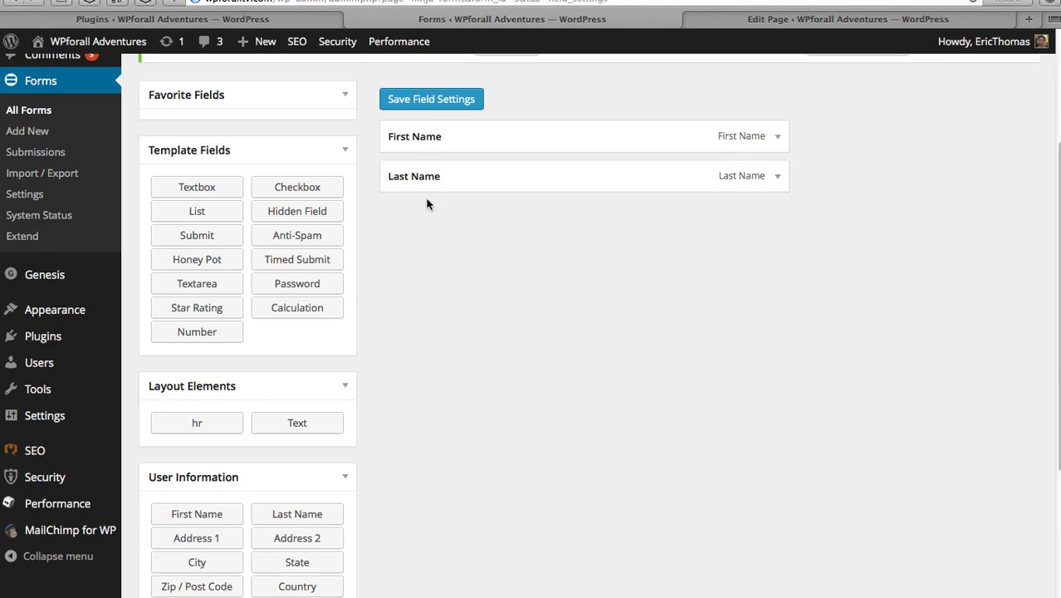
pyautogui.scroll(-3, 379, 254)
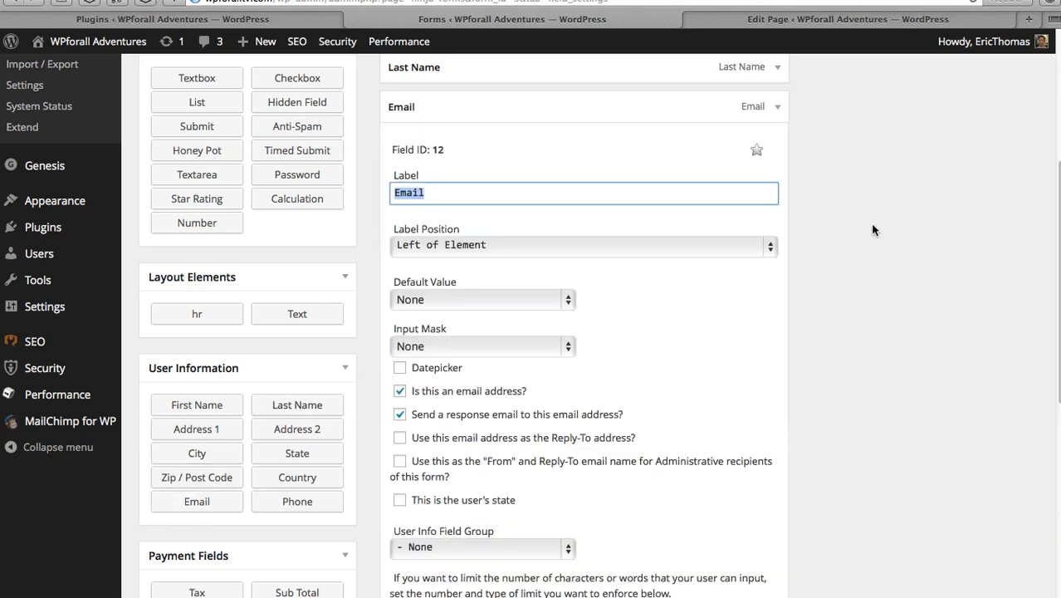
pyautogui.scroll(-3, 924, 266)
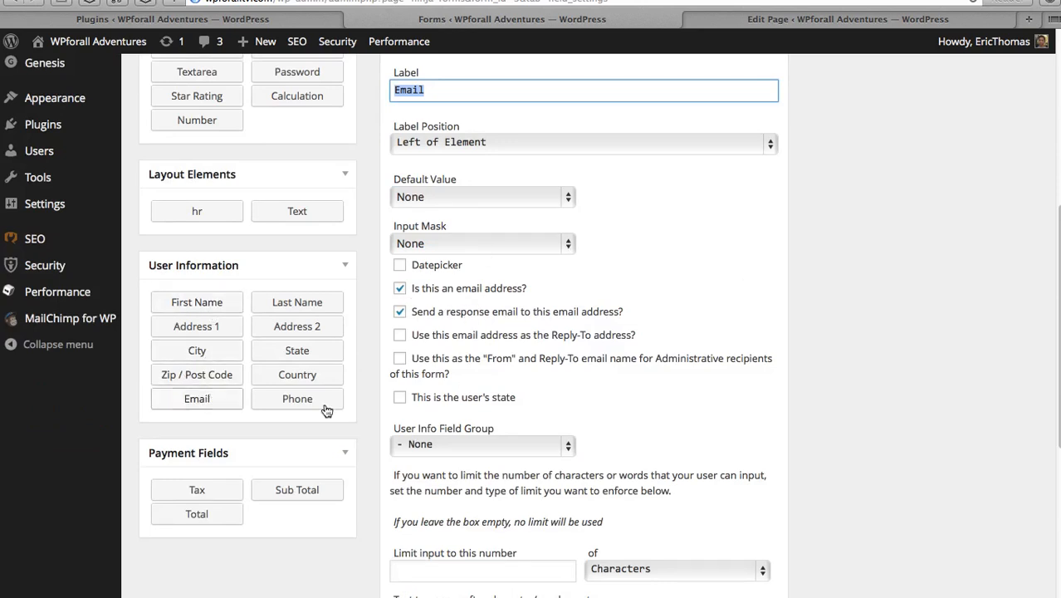
pyautogui.scroll(-5, 498, 374)
pyautogui.click(412, 488)
pyautogui.click(414, 498)
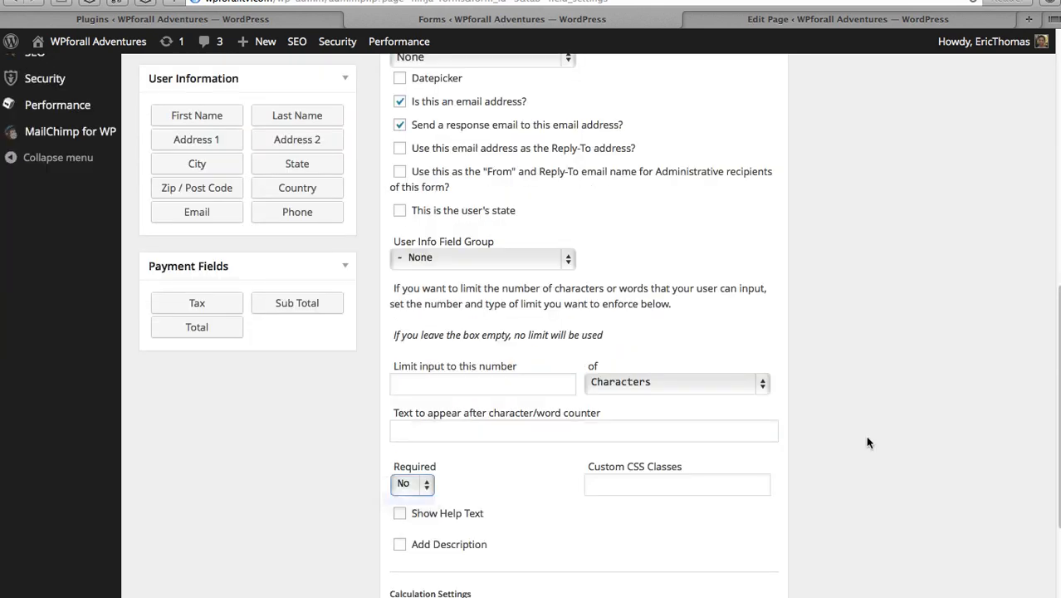
pyautogui.scroll(-4, 810, 405)
pyautogui.scroll(10, 810, 405)
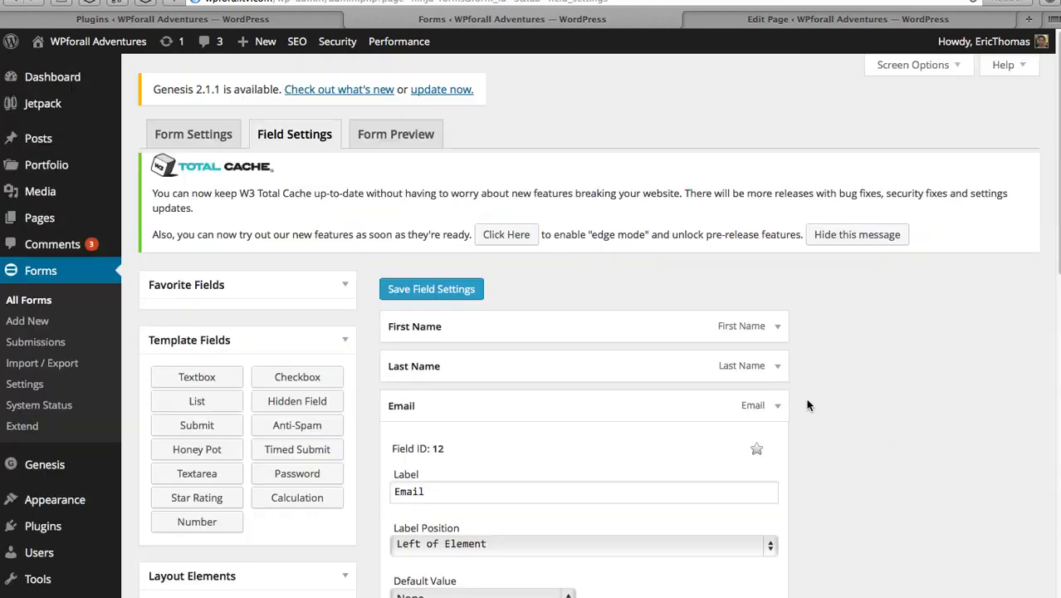
# - Collapse the Email field and label a new Textarea 'Enter Comment/Question Here:'
pyautogui.click(778, 406)
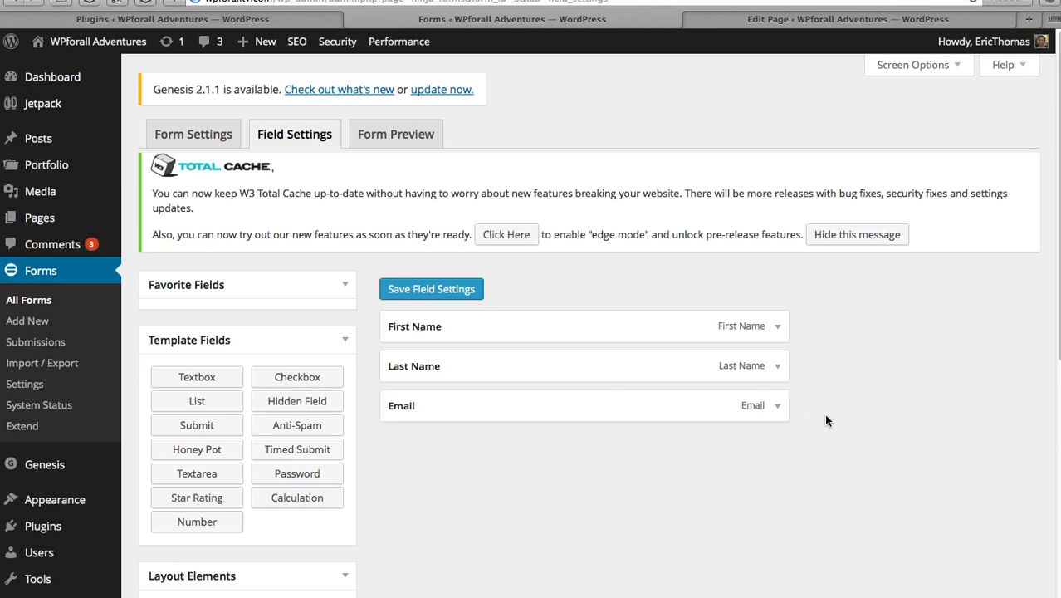
pyautogui.scroll(-4, 828, 407)
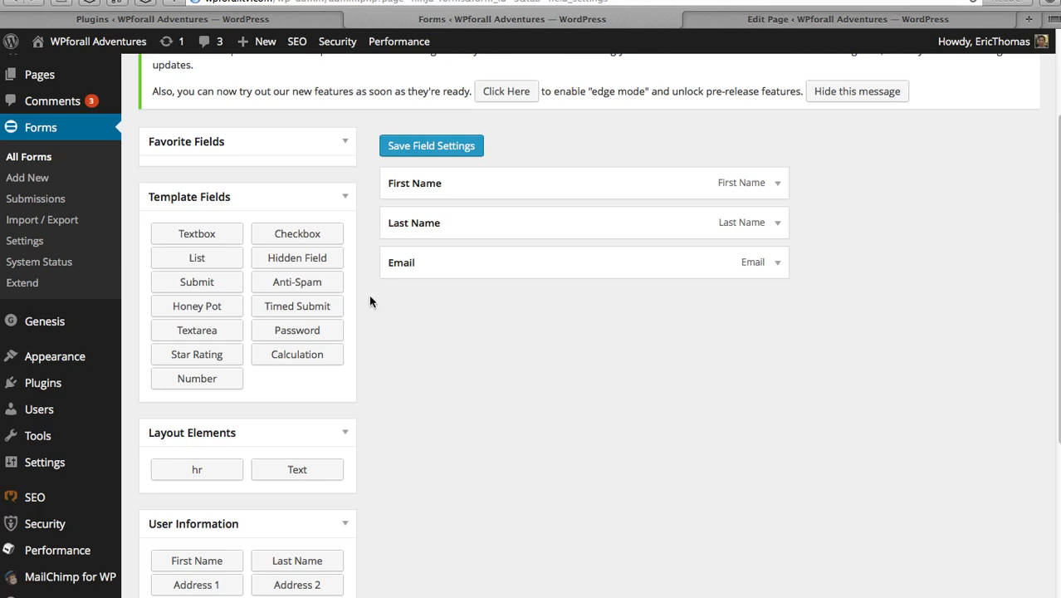
pyautogui.scroll(-4, 369, 294)
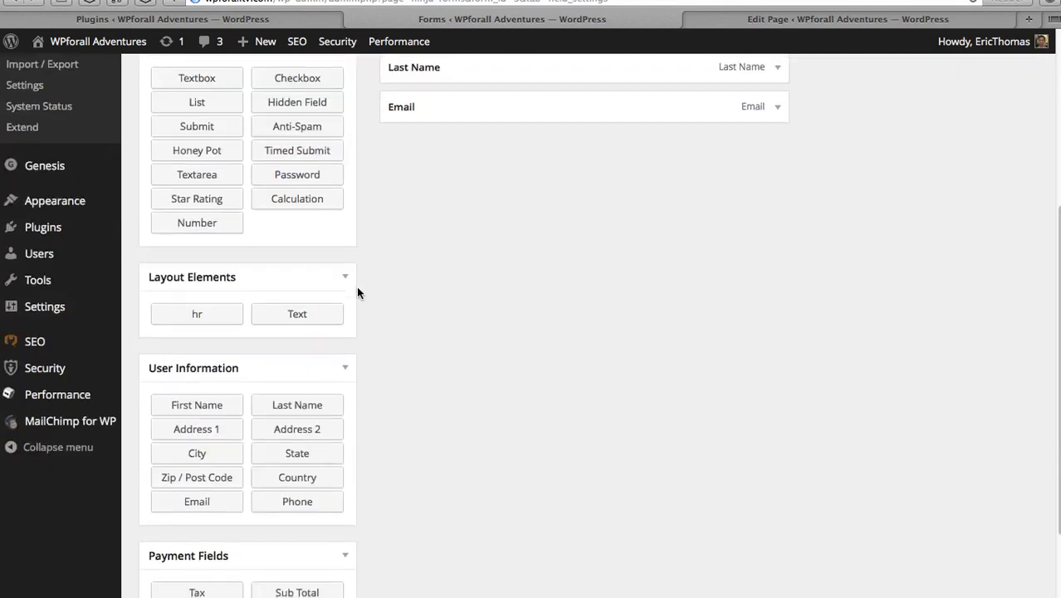
pyautogui.scroll(-2, 356, 286)
pyautogui.scroll(8, 356, 286)
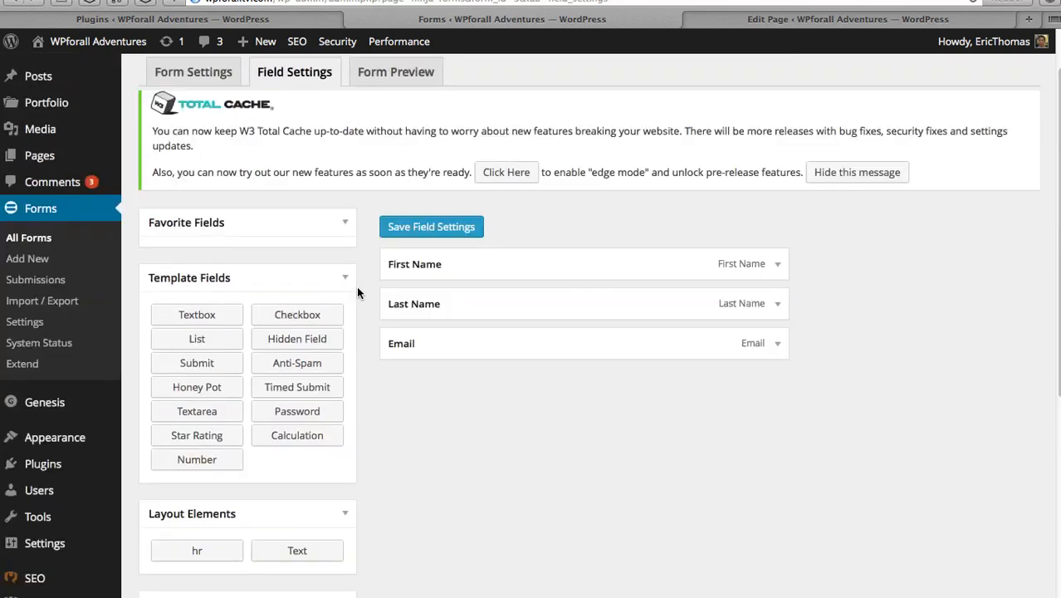
pyautogui.scroll(-1, 358, 292)
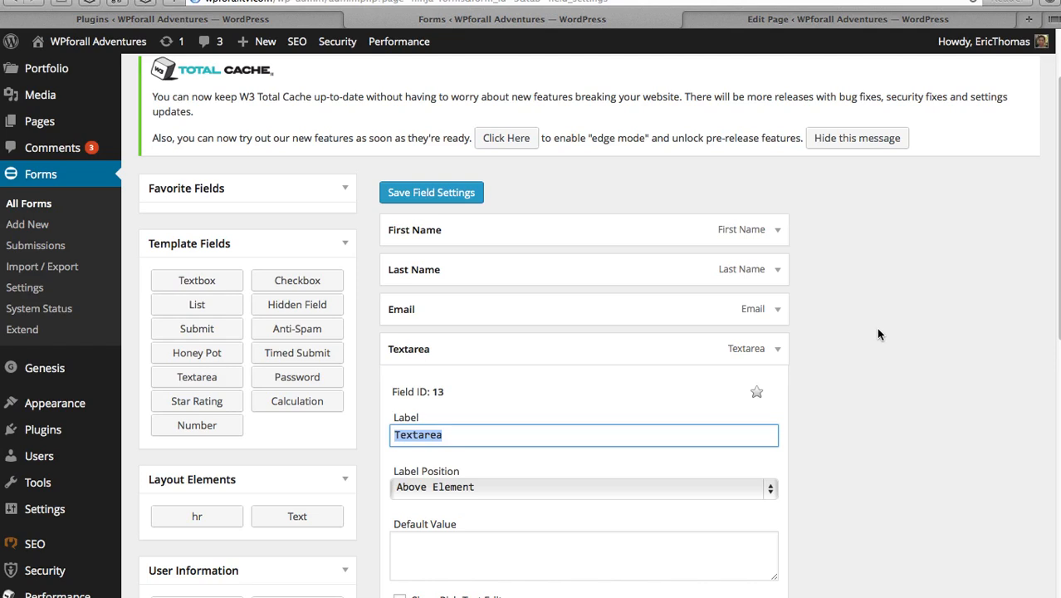
pyautogui.scroll(-3, 926, 345)
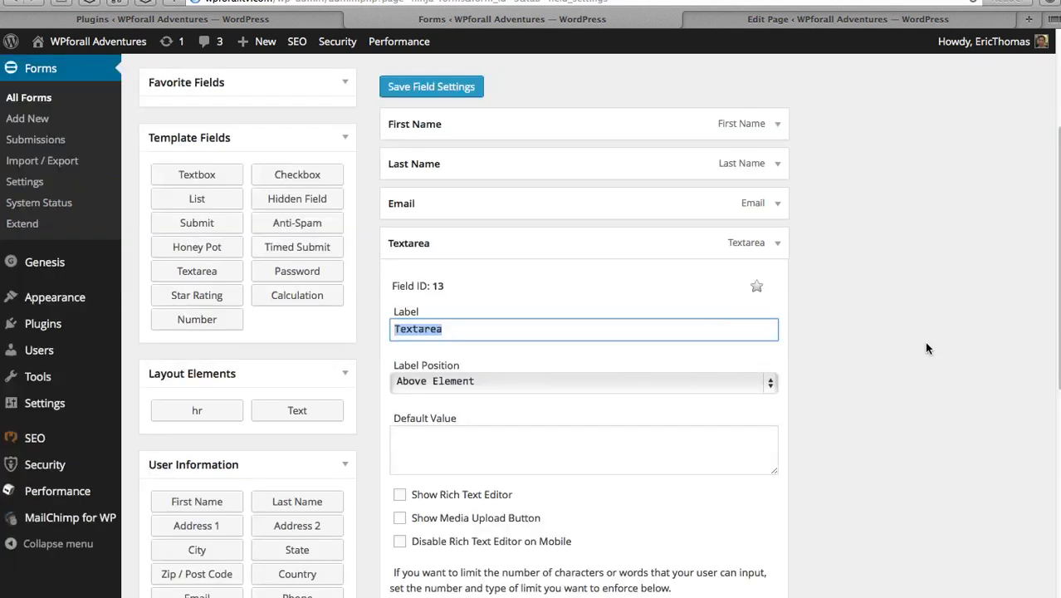
pyautogui.scroll(-1, 928, 348)
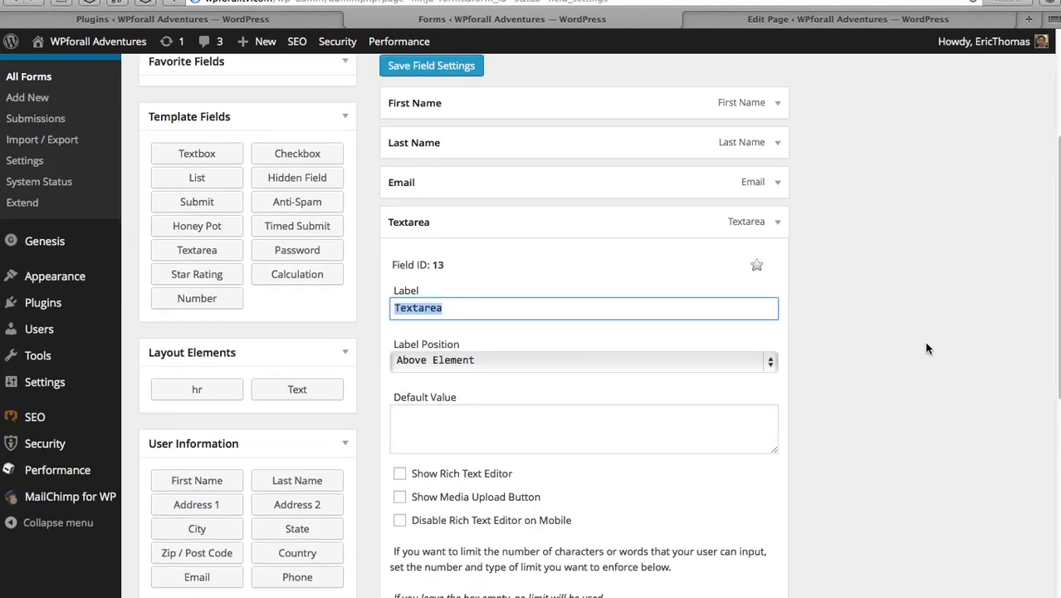
pyautogui.write('Enter ')
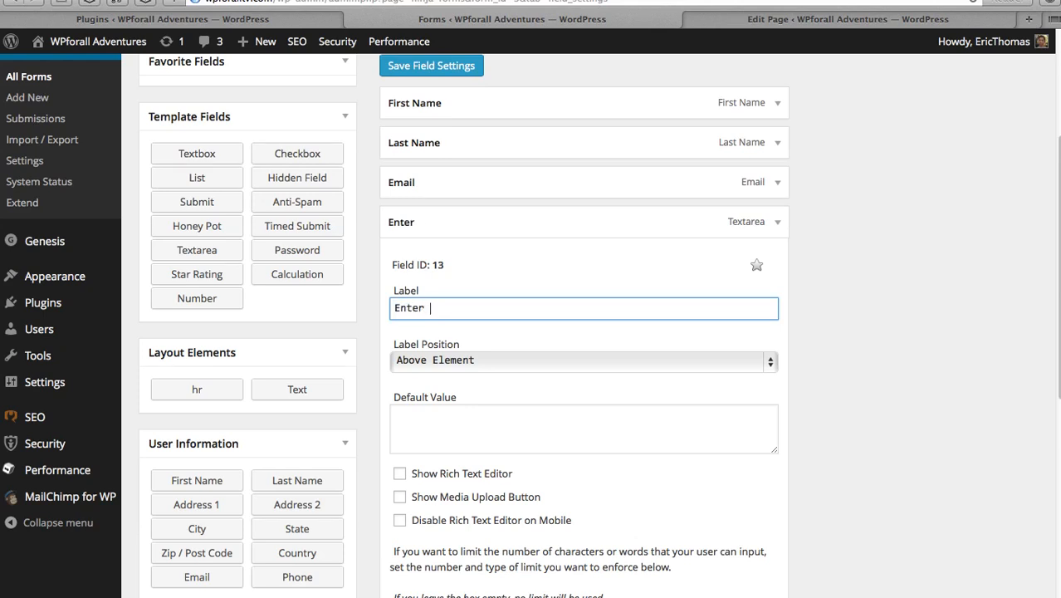
pyautogui.write('Comment/Q')
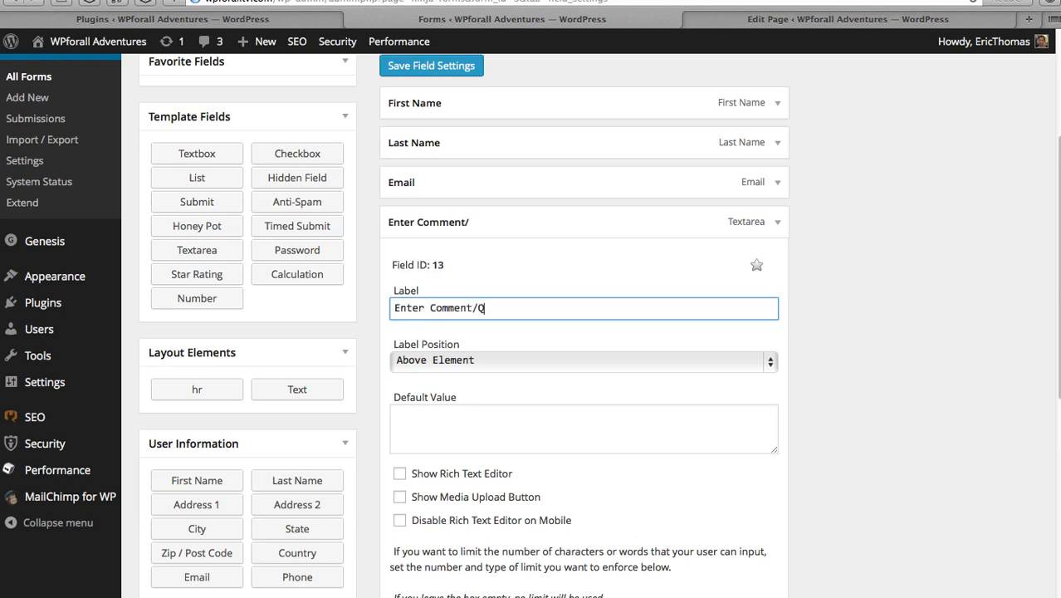
pyautogui.write('uestion Her')
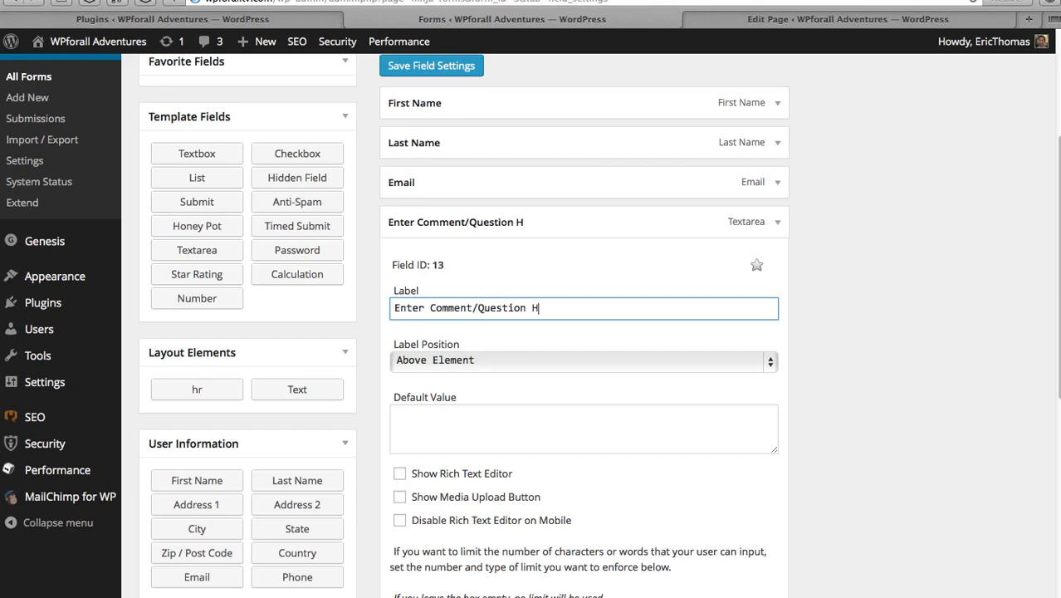
pyautogui.scroll(-1, 395, 326)
pyautogui.write('e:')
# - Set the comment box's Required to Yes and collapse its settings
pyautogui.scroll(-5, 898, 363)
pyautogui.click(427, 498)
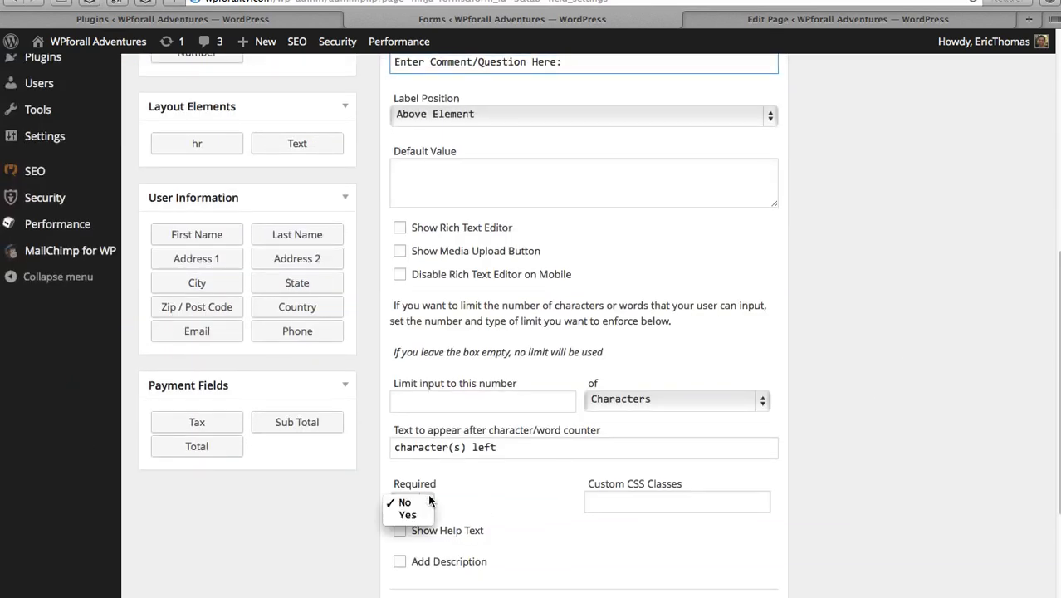
pyautogui.click(417, 511)
pyautogui.scroll(2, 860, 407)
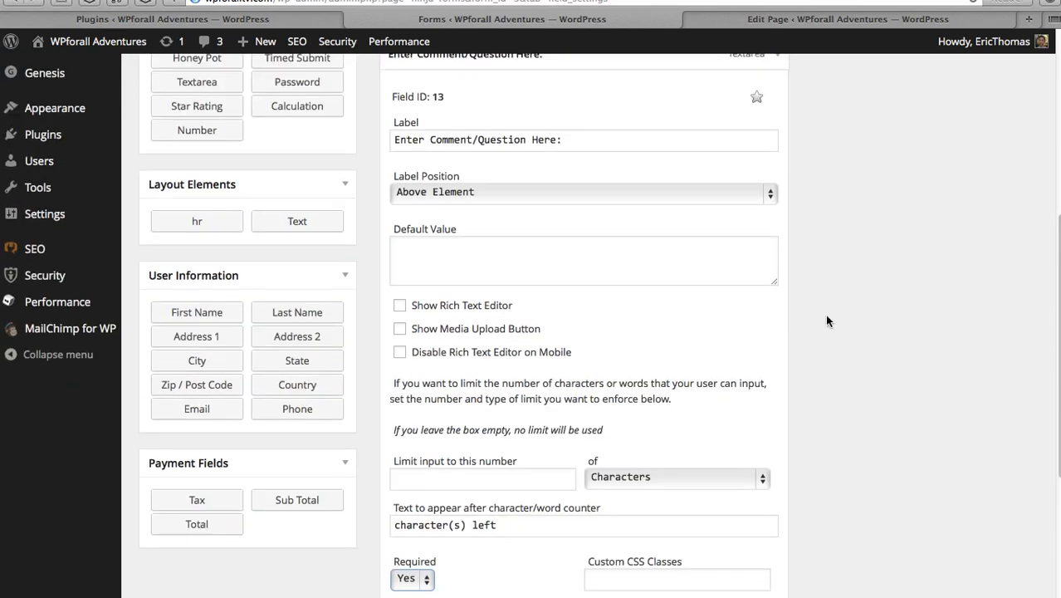
pyautogui.scroll(5, 824, 314)
pyautogui.click(779, 248)
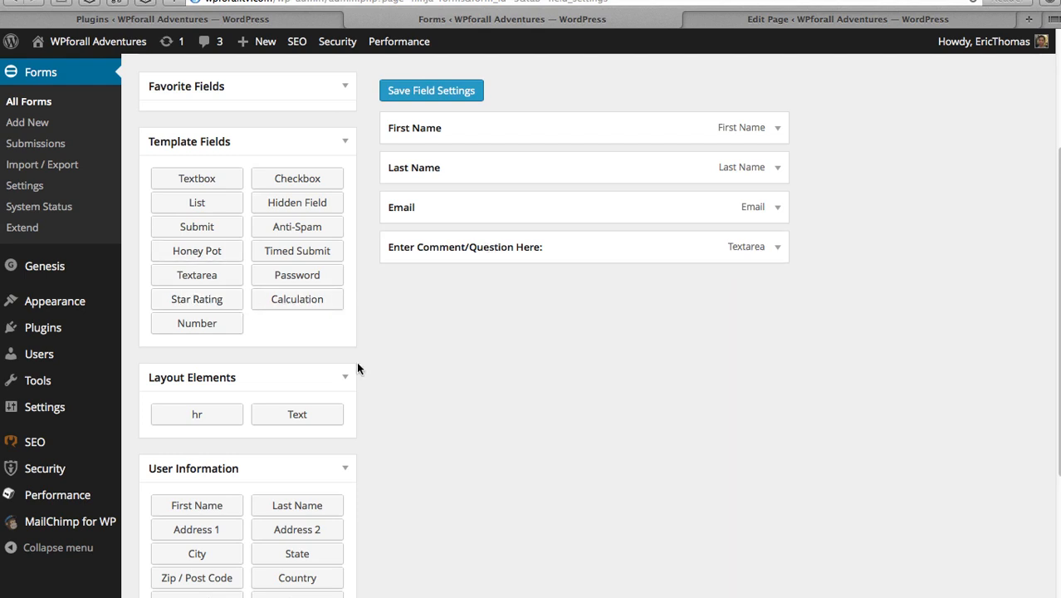
# - Save the four First Name, Last Name, Email and comment fields with Save Field Settings
pyautogui.scroll(4, 357, 361)
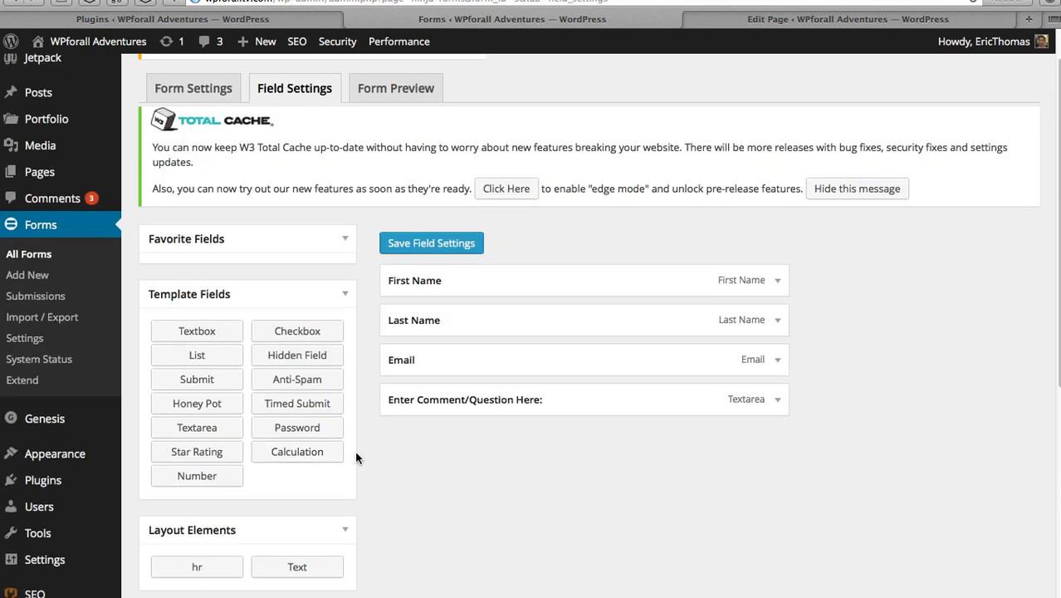
pyautogui.scroll(-7, 356, 457)
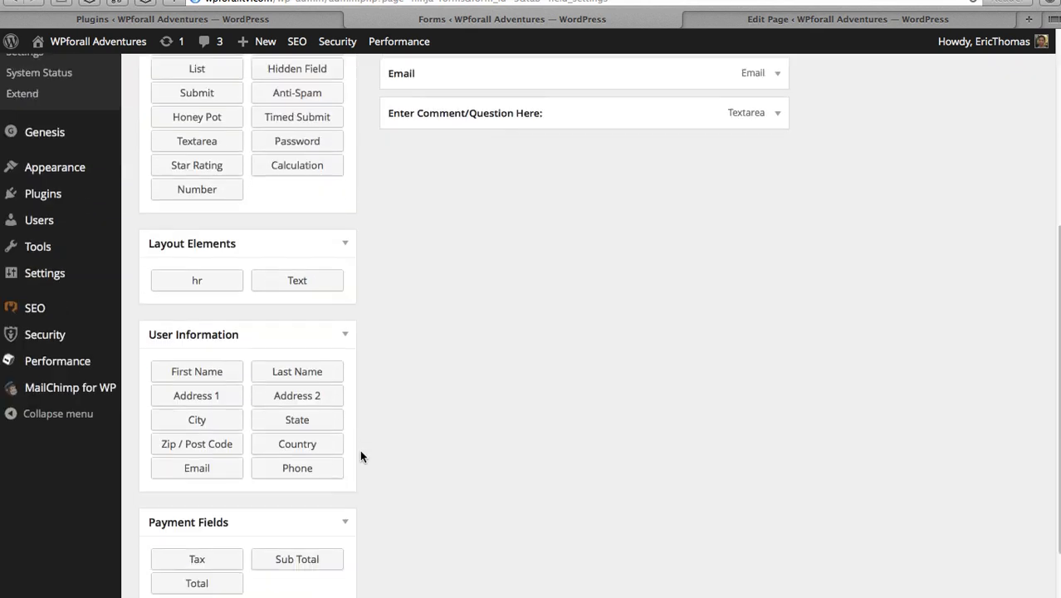
pyautogui.scroll(-2, 360, 455)
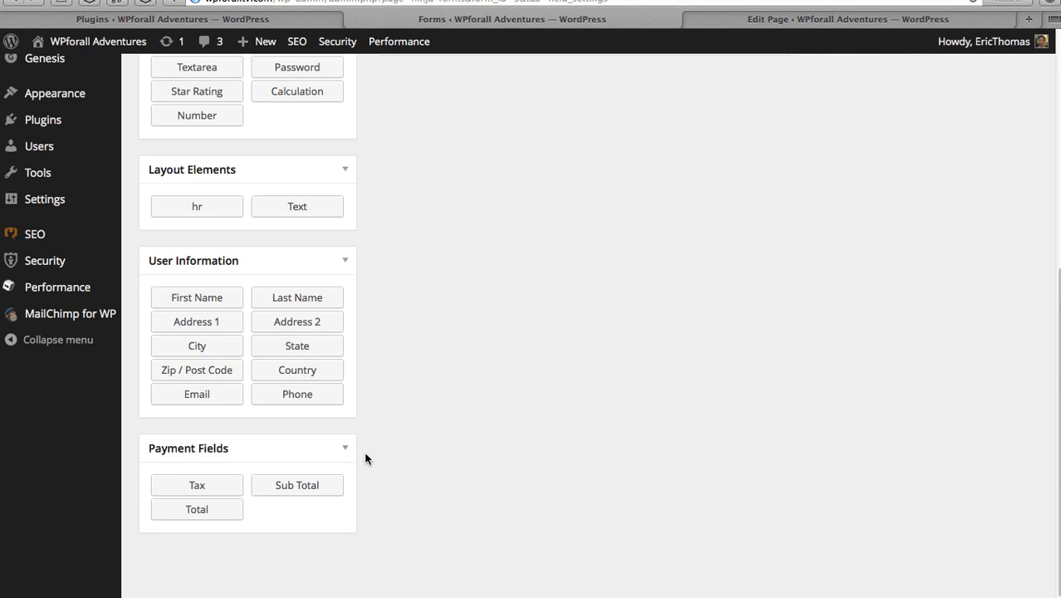
pyautogui.scroll(10, 365, 459)
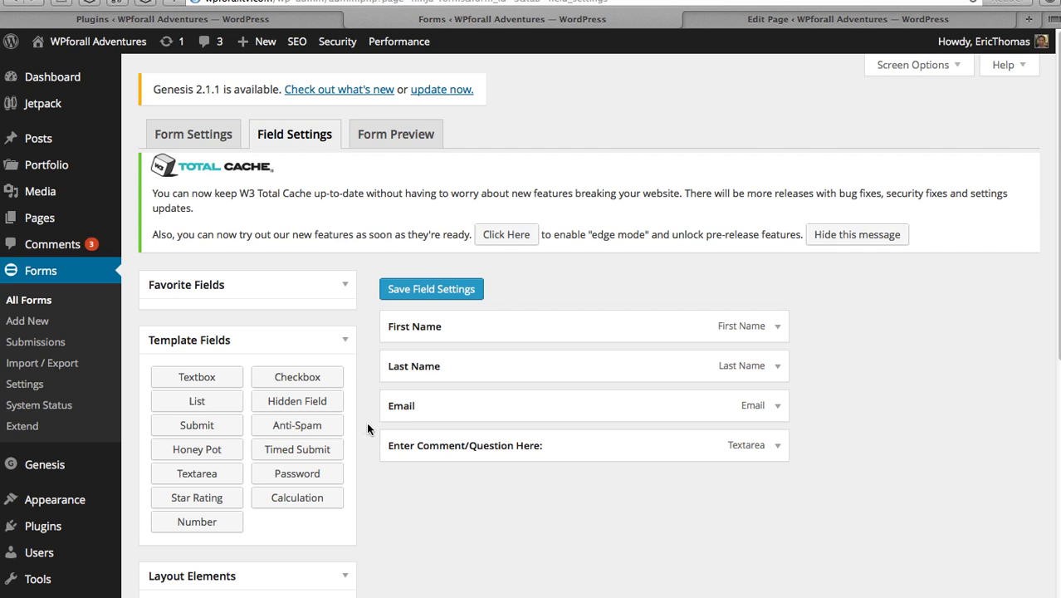
pyautogui.click(463, 296)
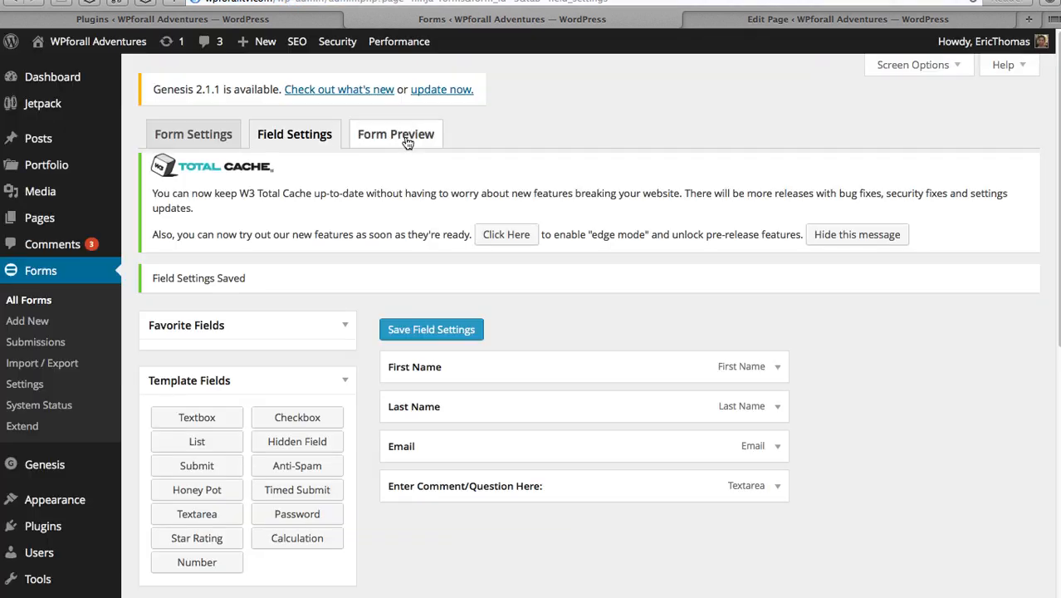
# - In the Contact Page editor, change the Append A Ninja Form choice from Contact 2 to Contact Form
pyautogui.click(802, 20)
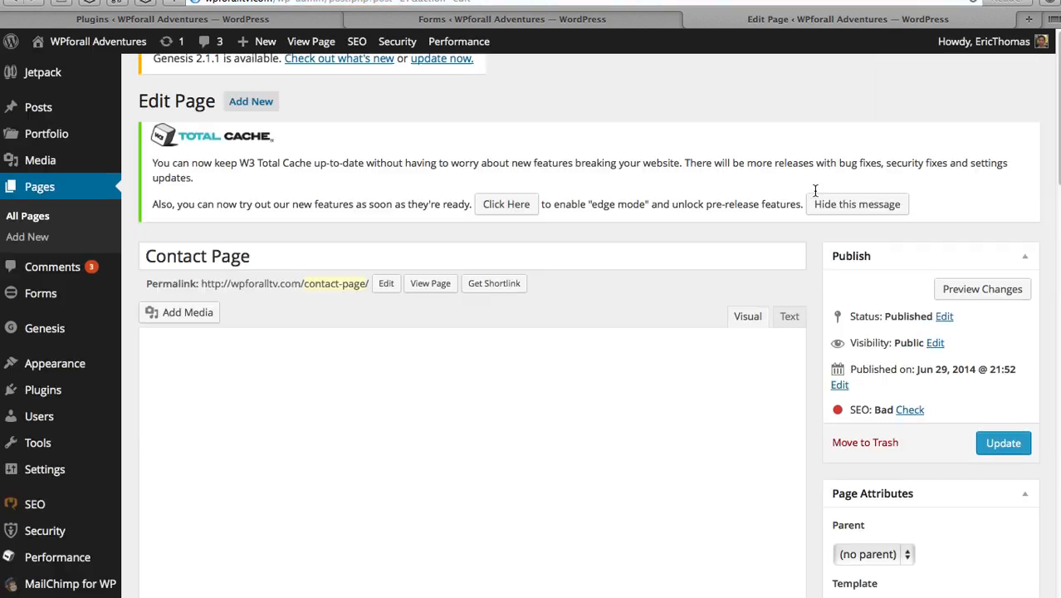
pyautogui.scroll(-8, 814, 191)
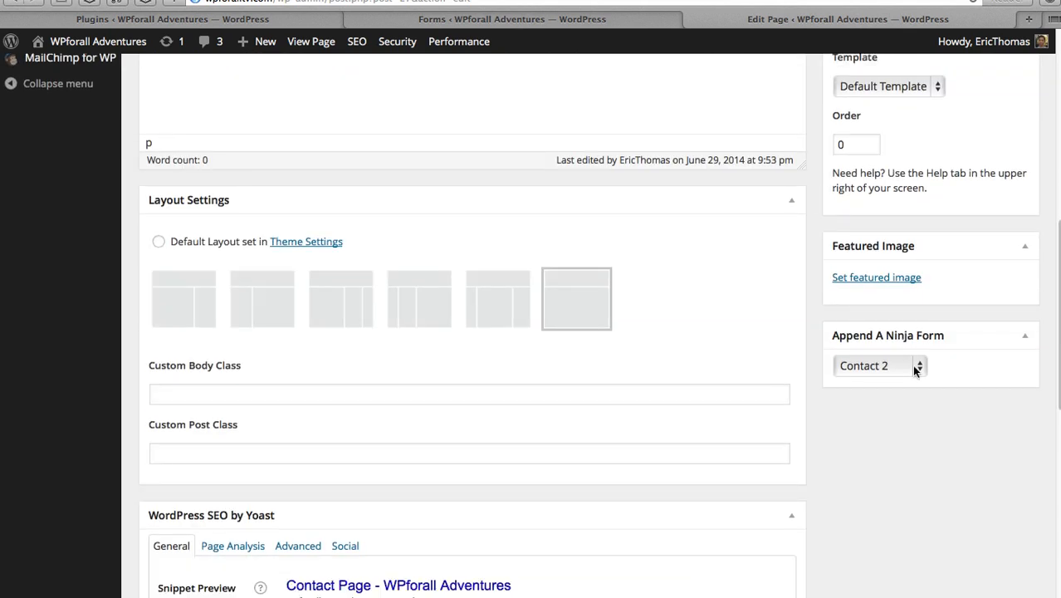
pyautogui.click(913, 367)
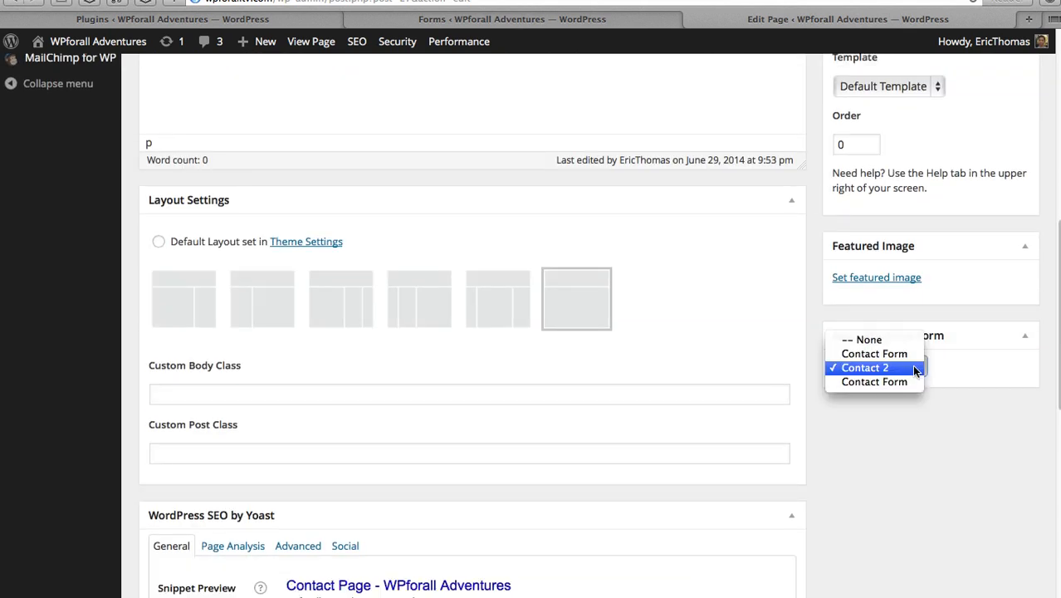
pyautogui.click(914, 368)
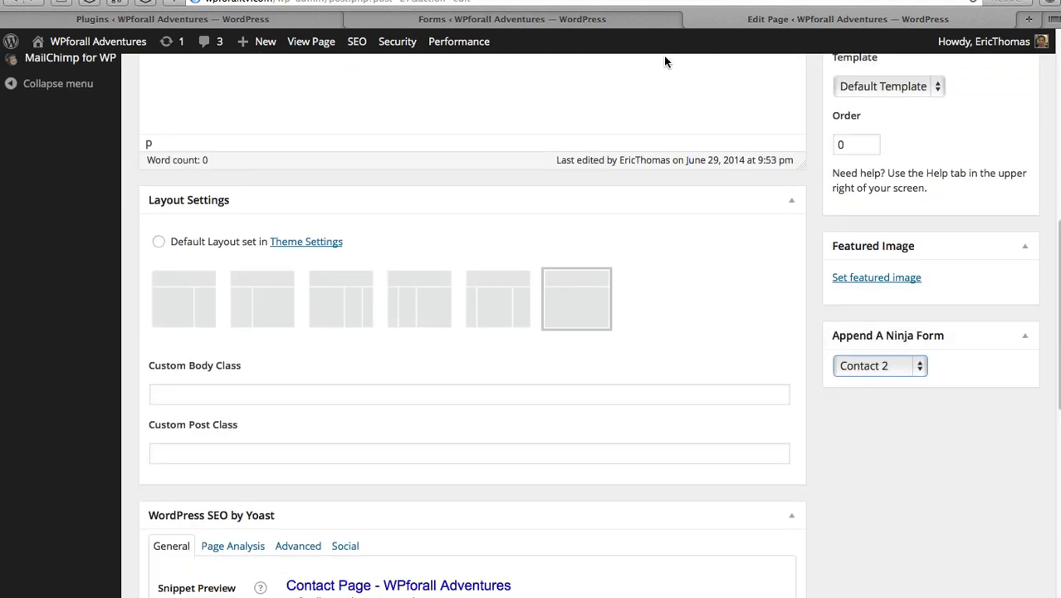
pyautogui.click(653, 23)
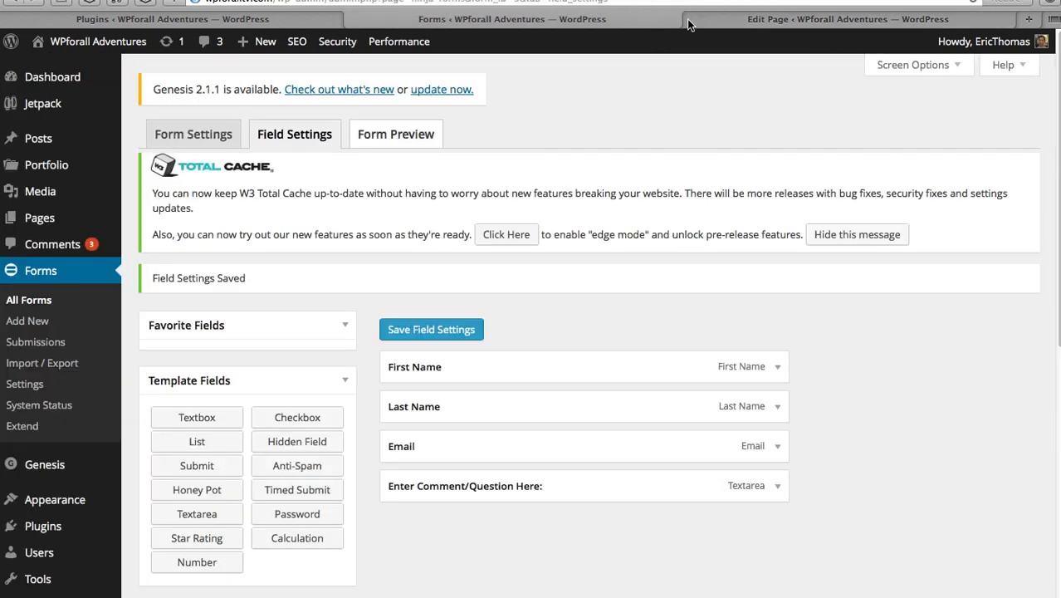
pyautogui.click(690, 21)
pyautogui.click(884, 364)
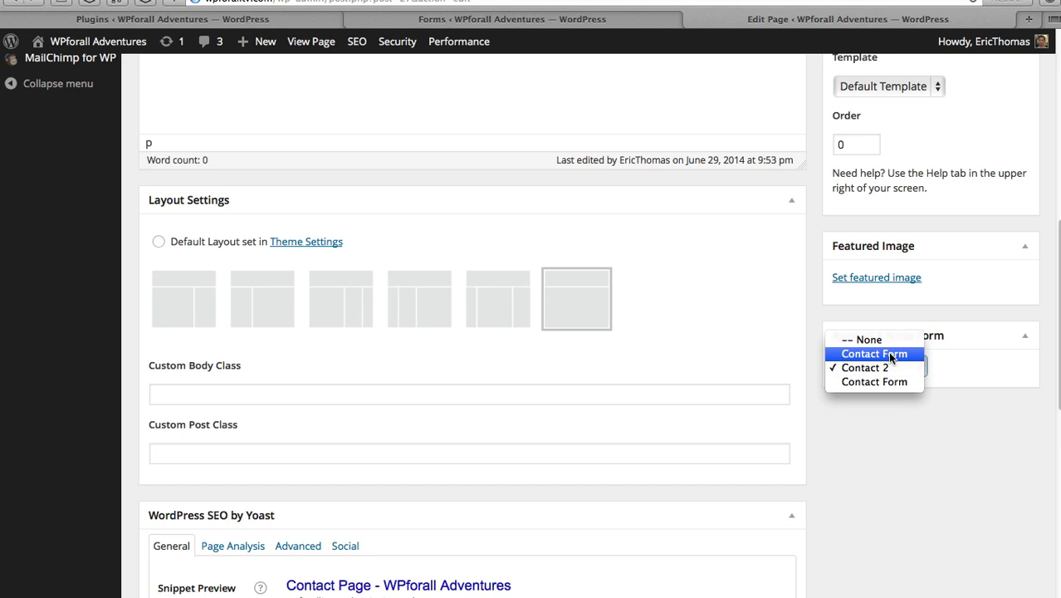
pyautogui.click(889, 354)
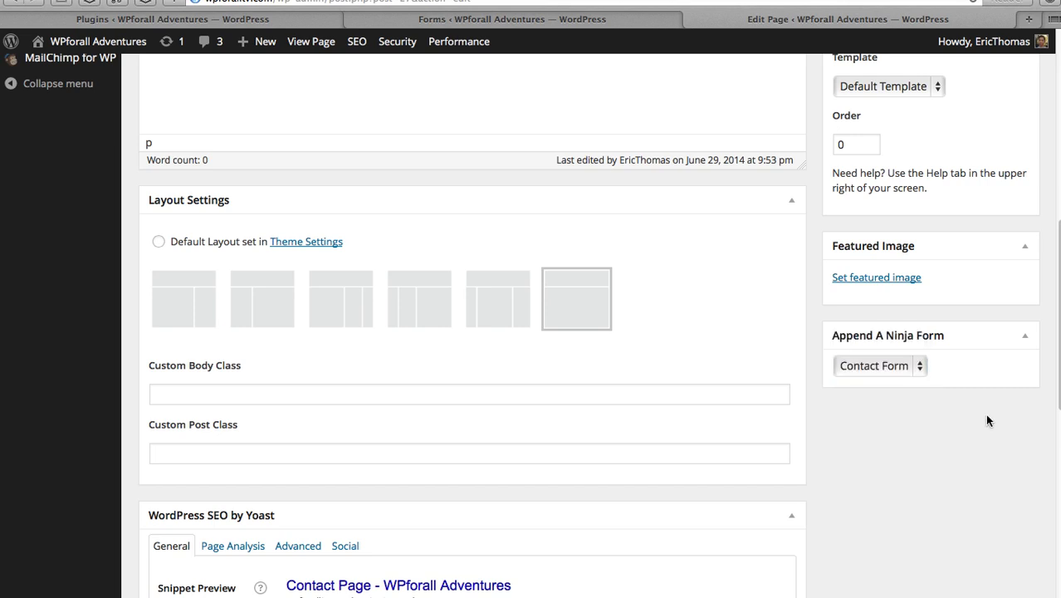
pyautogui.scroll(1, 986, 420)
pyautogui.scroll(1, 985, 420)
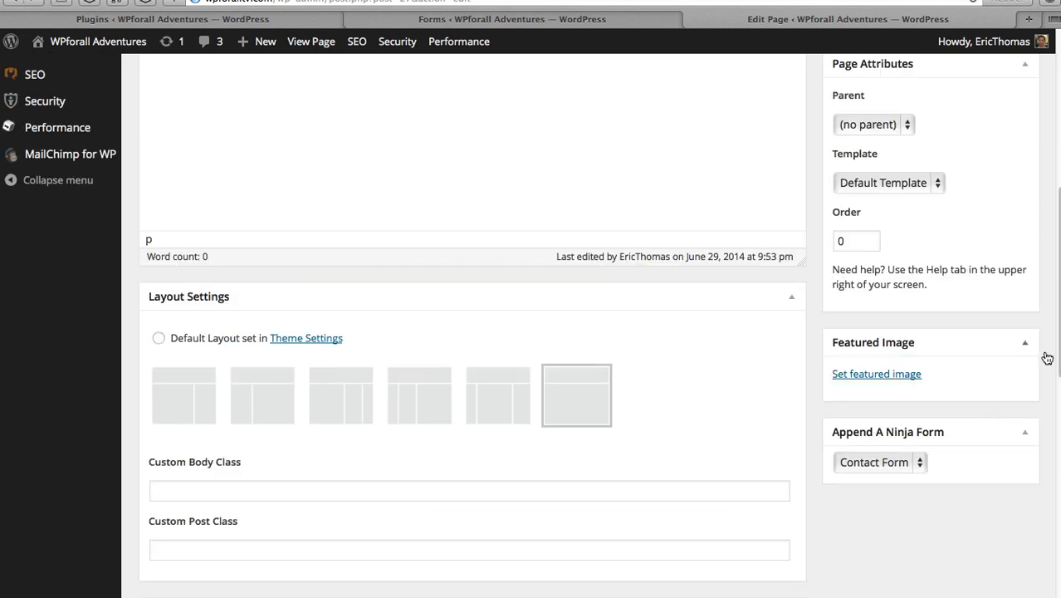
pyautogui.scroll(9, 1047, 358)
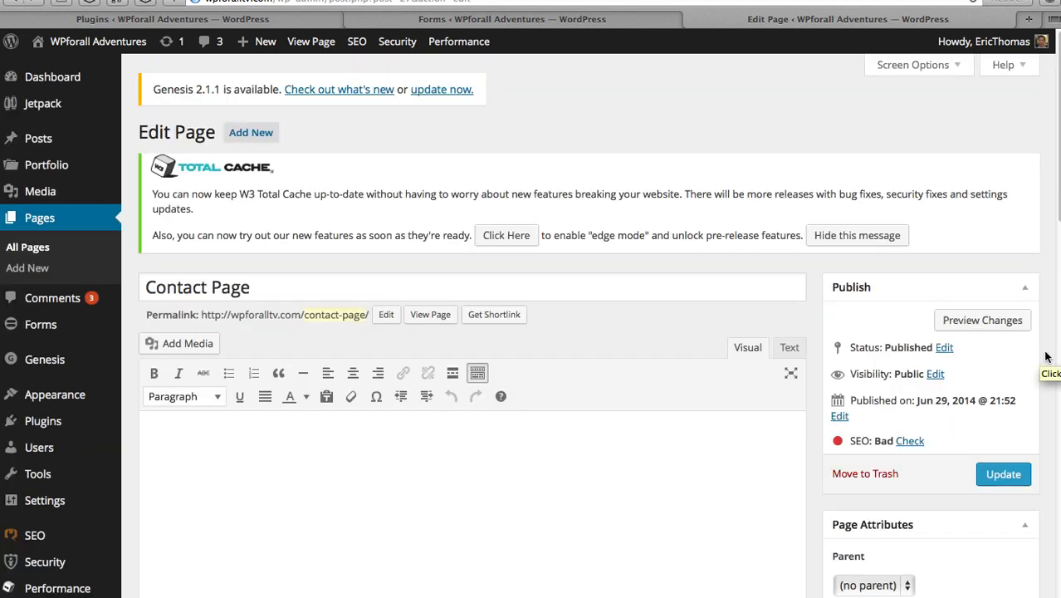
# - Update the Contact Page, then open the live Contact Page in a new tab and switch to it
pyautogui.click(1005, 475)
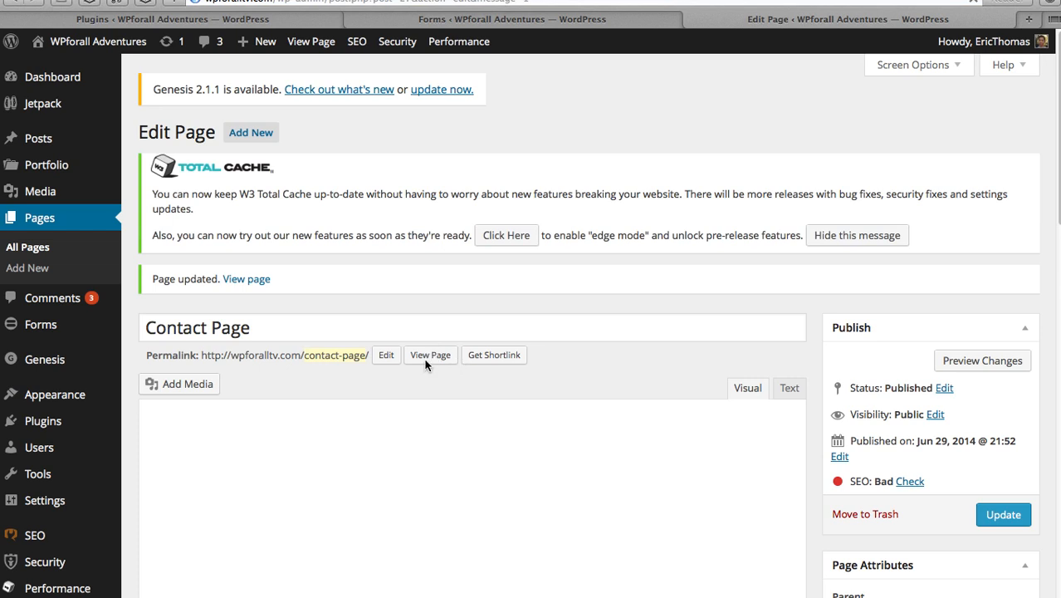
pyautogui.rightClick(433, 355)
pyautogui.click(445, 357)
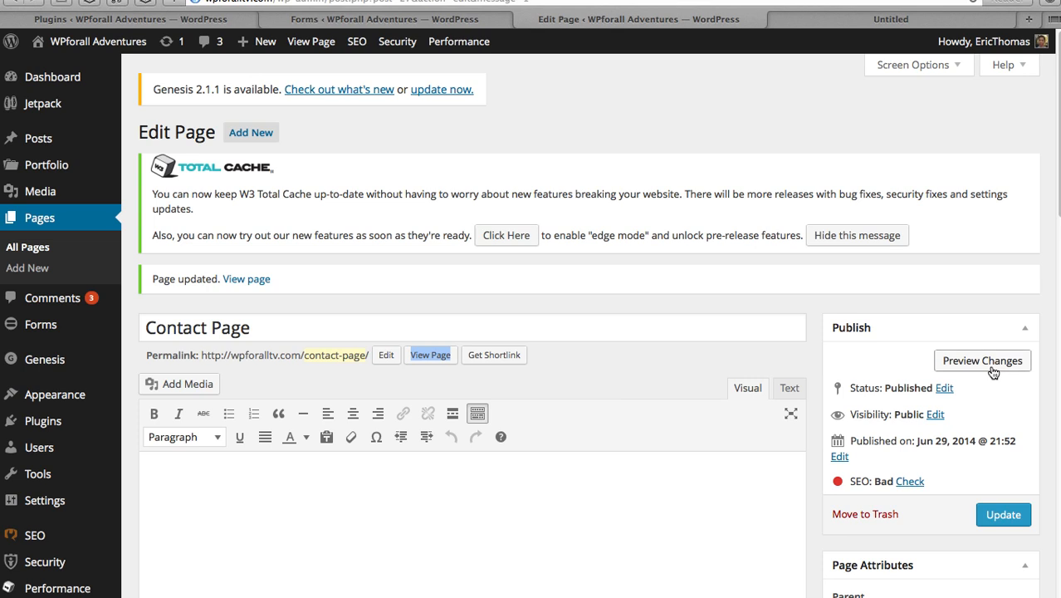
pyautogui.click(669, 372)
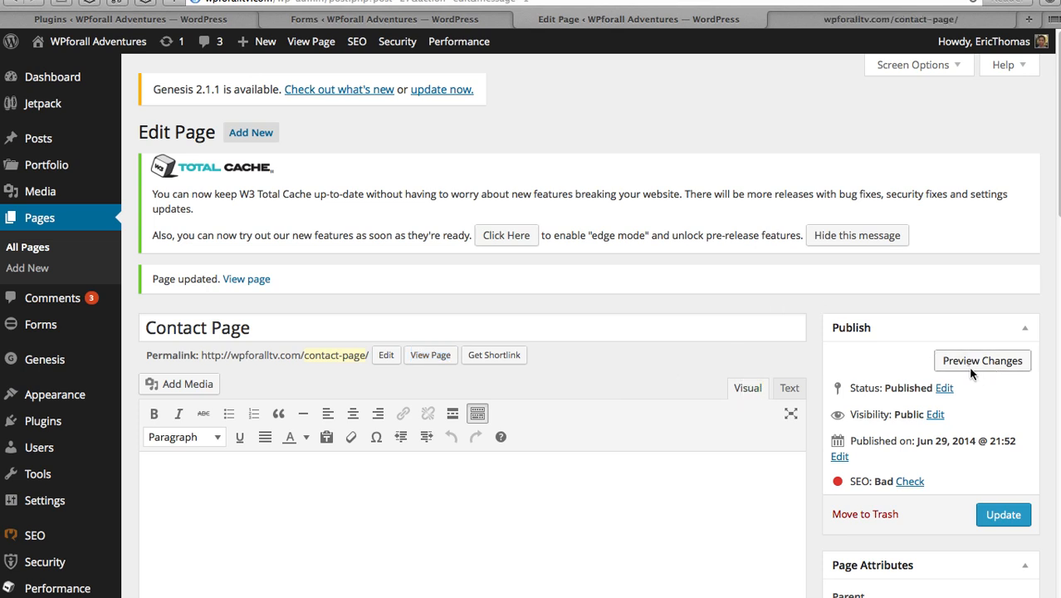
pyautogui.click(867, 19)
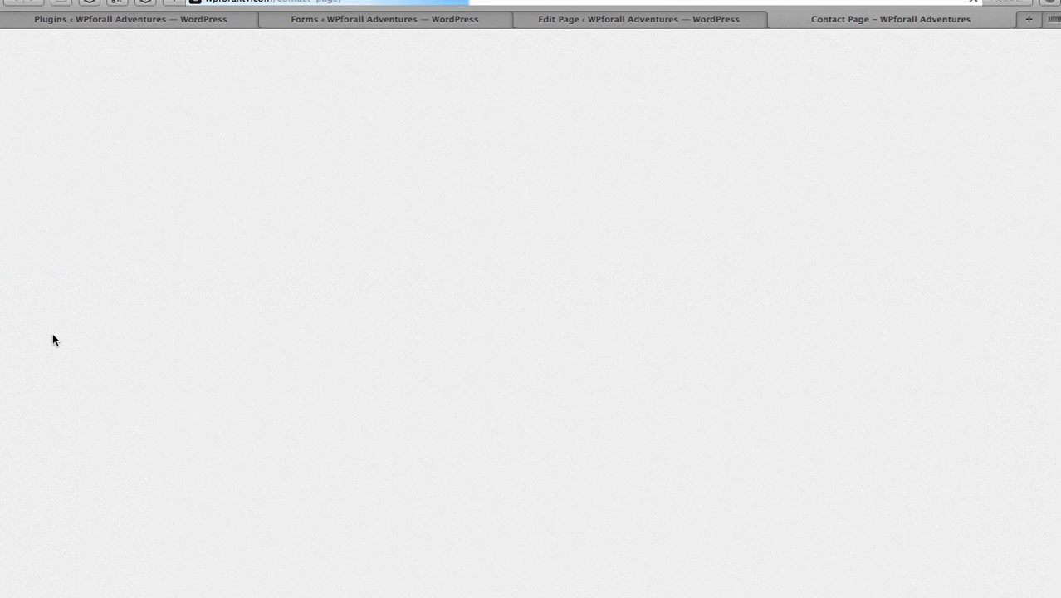
# - On the live page, try the Name, Email, Message and thirteen-minus-6 captcha fields
pyautogui.scroll(-3, 91, 319)
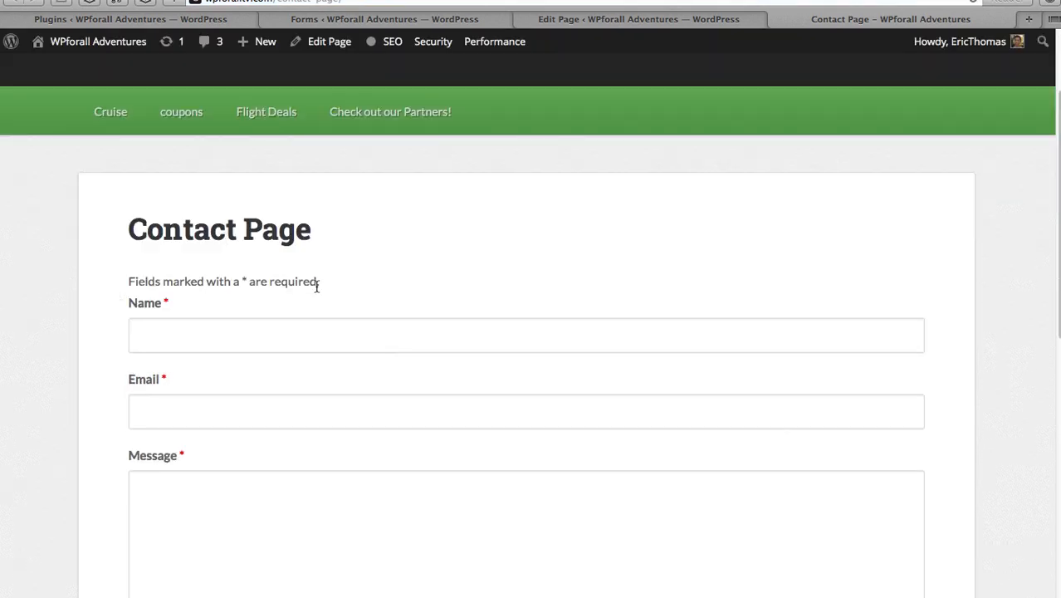
pyautogui.scroll(-5, 277, 337)
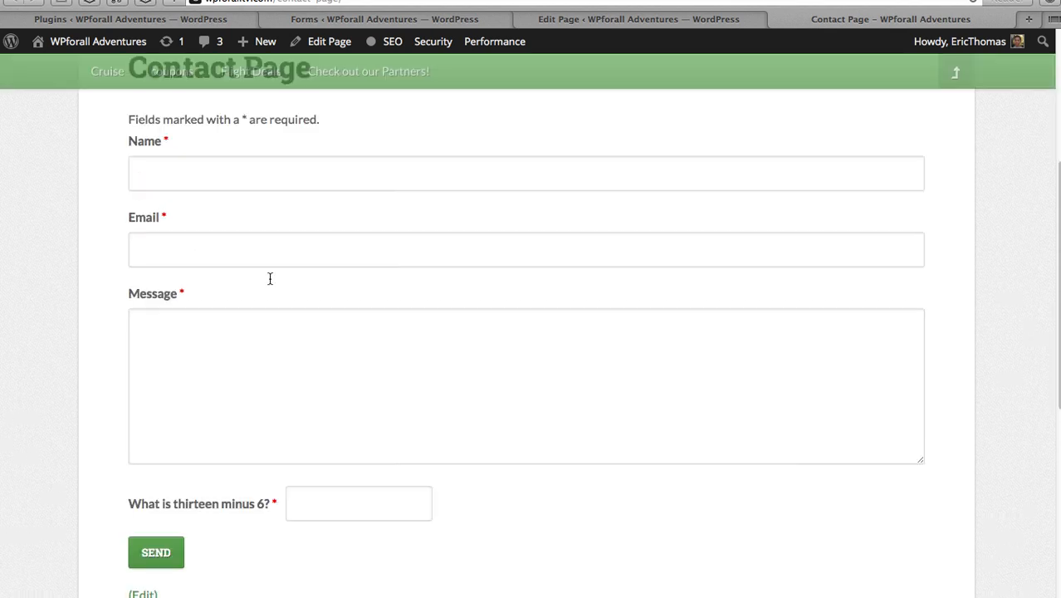
pyautogui.click(228, 168)
pyautogui.click(243, 262)
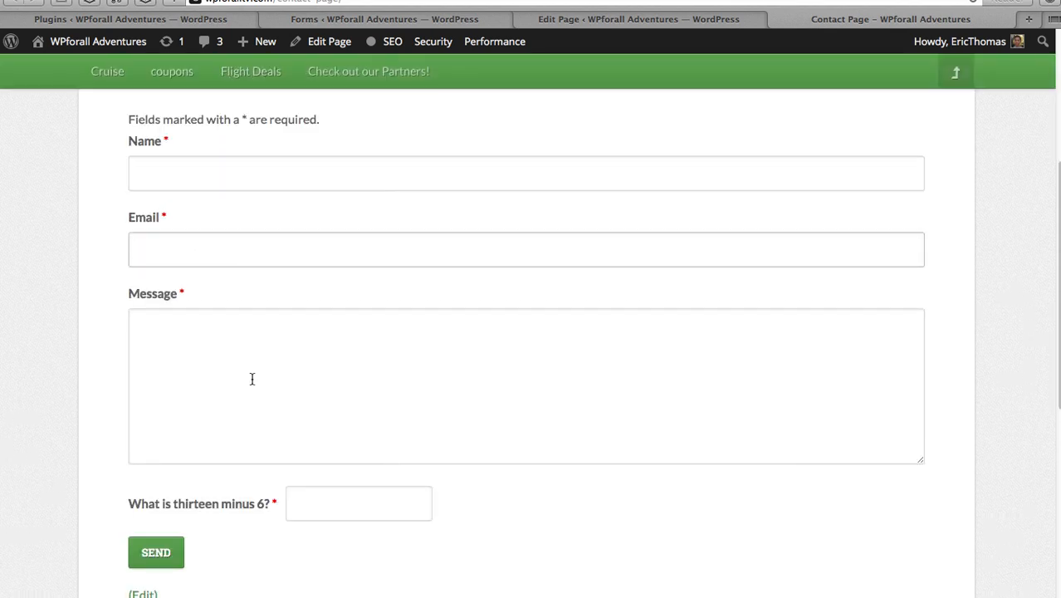
pyautogui.click(252, 378)
pyautogui.click(324, 501)
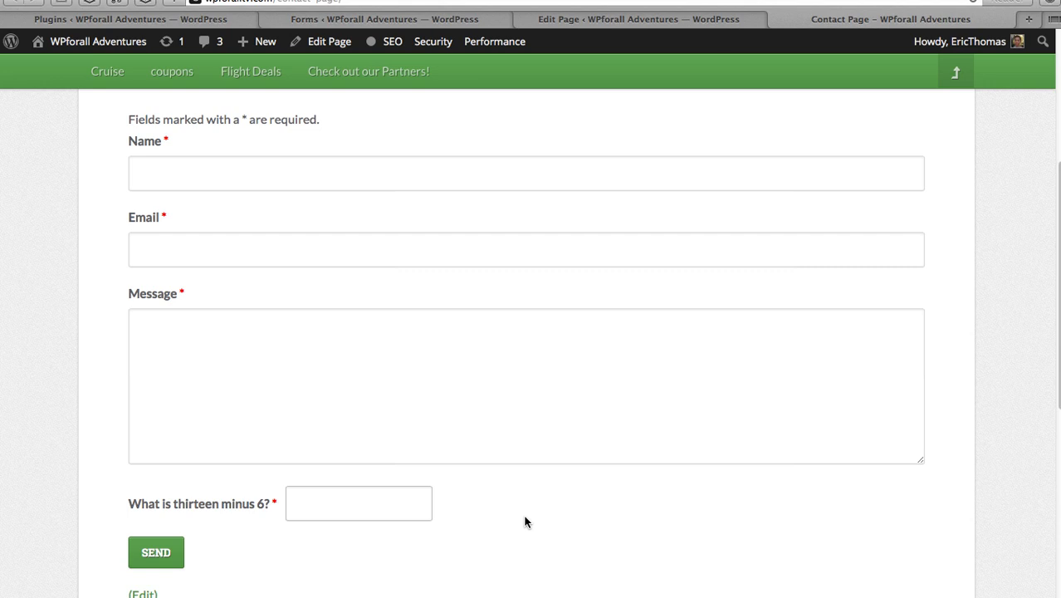
# - Scroll back over the live form and return to the Contact Page editor
pyautogui.scroll(3, 1007, 339)
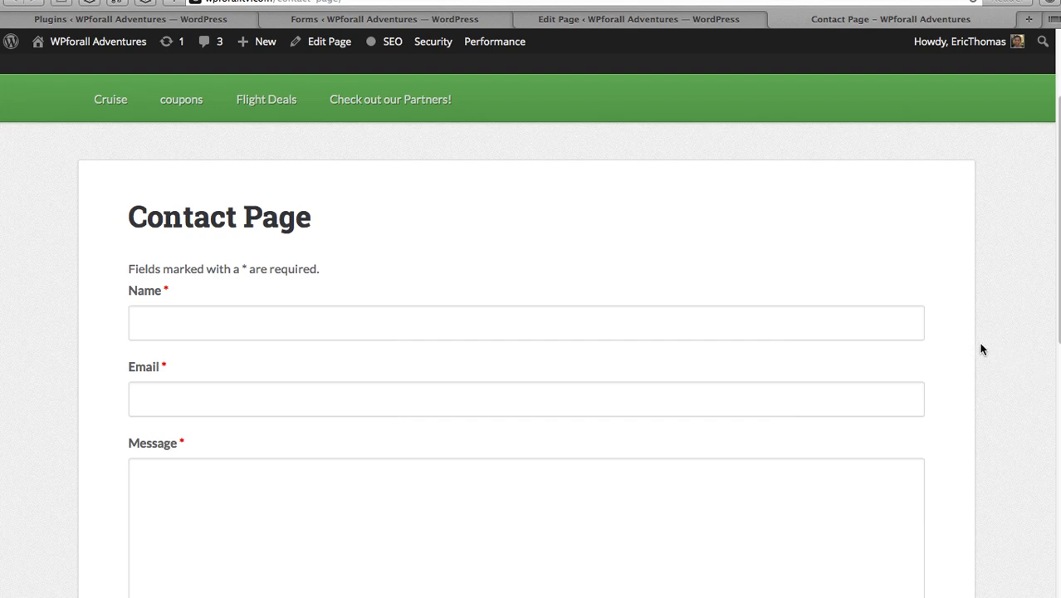
pyautogui.scroll(4, 981, 349)
pyautogui.scroll(-3, 981, 349)
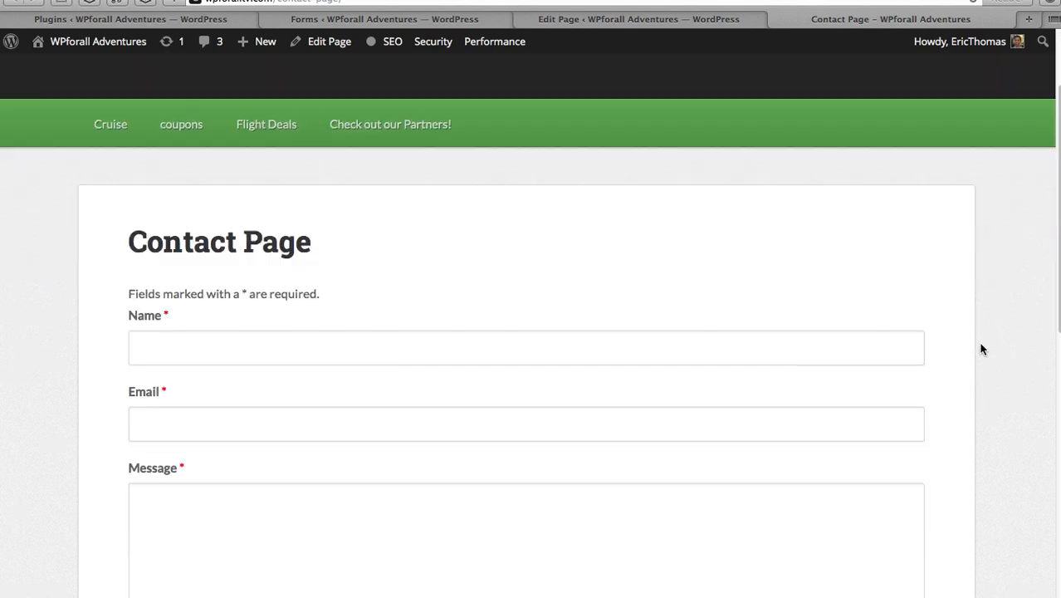
pyautogui.click(689, 18)
# - Add the intro line 'This is a sample text that you could add.....', update, and check it live
pyautogui.click(288, 513)
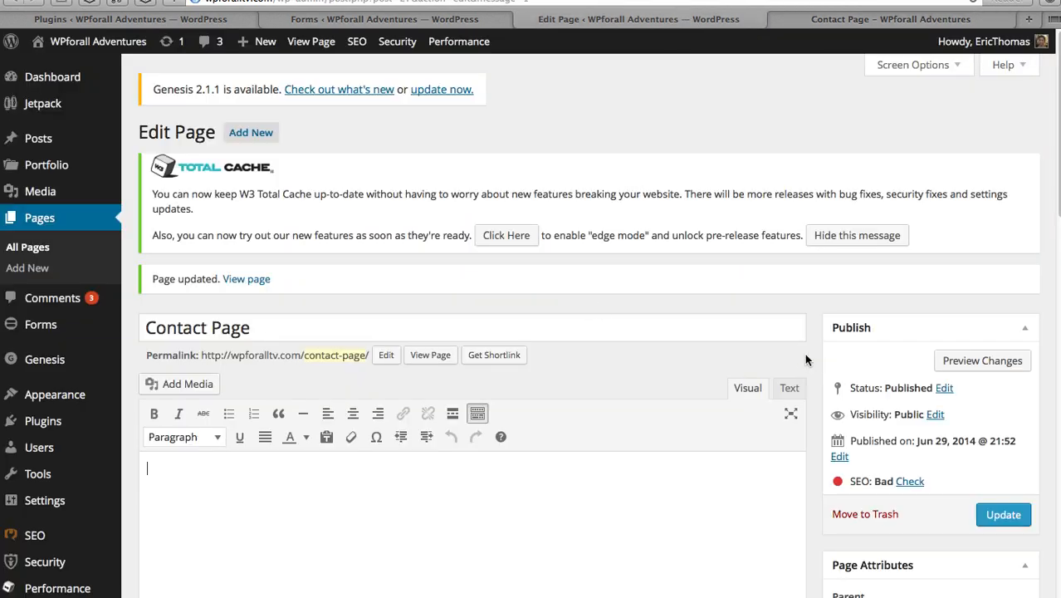
pyautogui.write('This is a sample text')
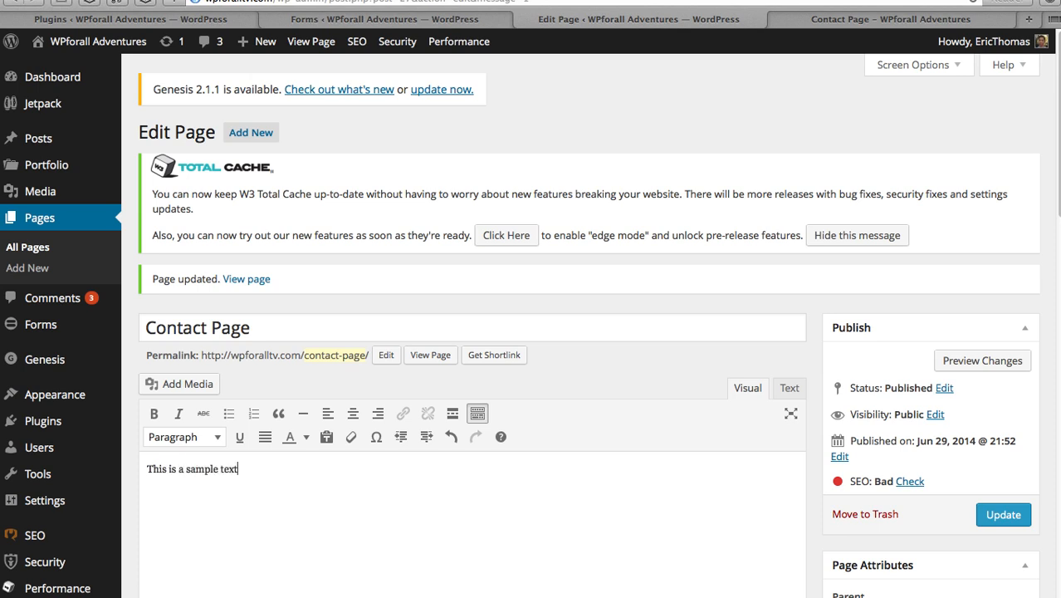
pyautogui.write(' that you could add.....')
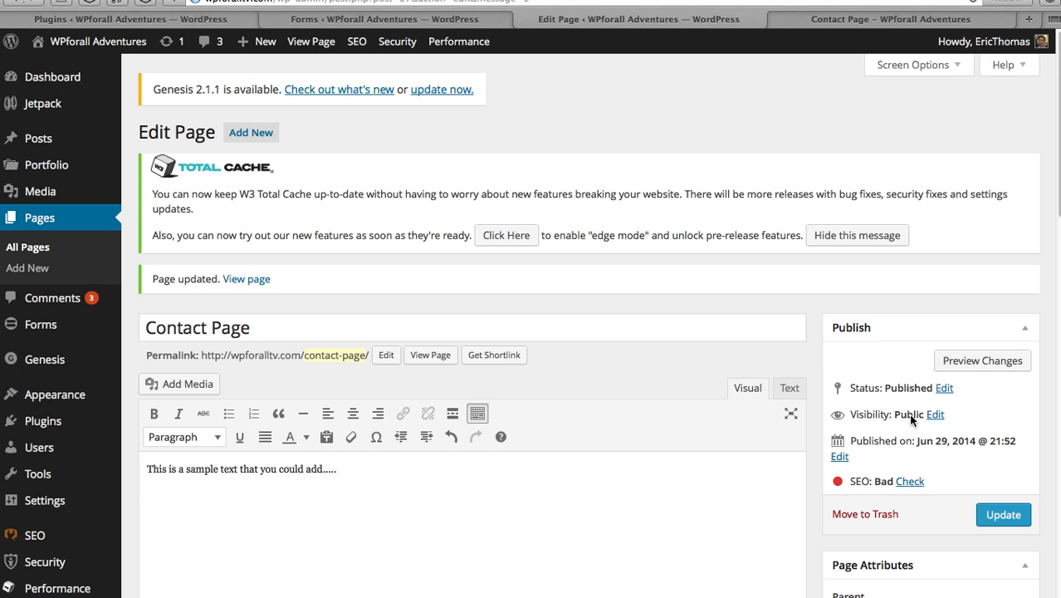
pyautogui.click(997, 515)
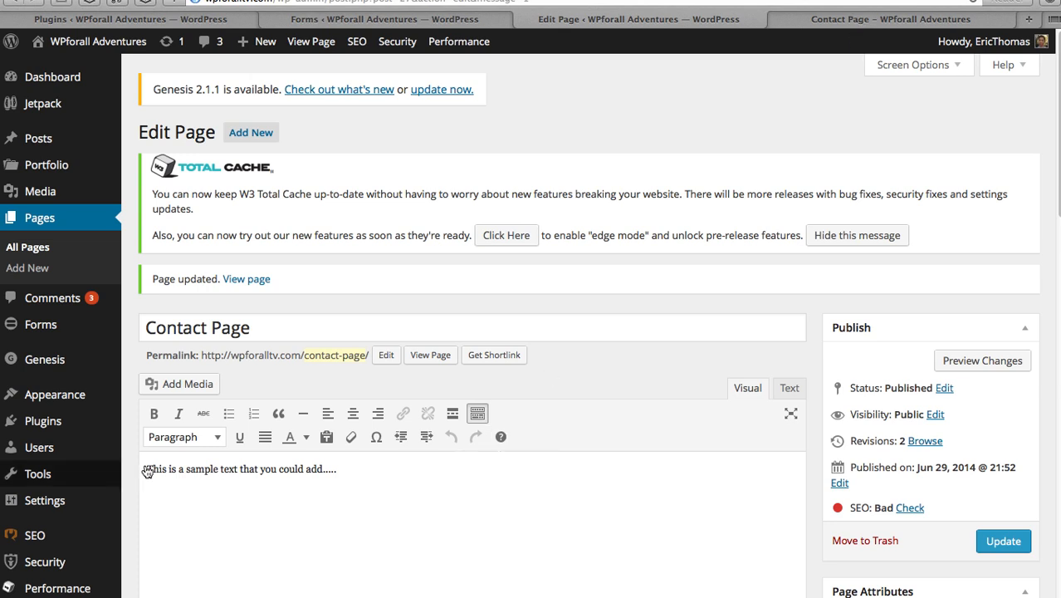
pyautogui.moveTo(92, 474)
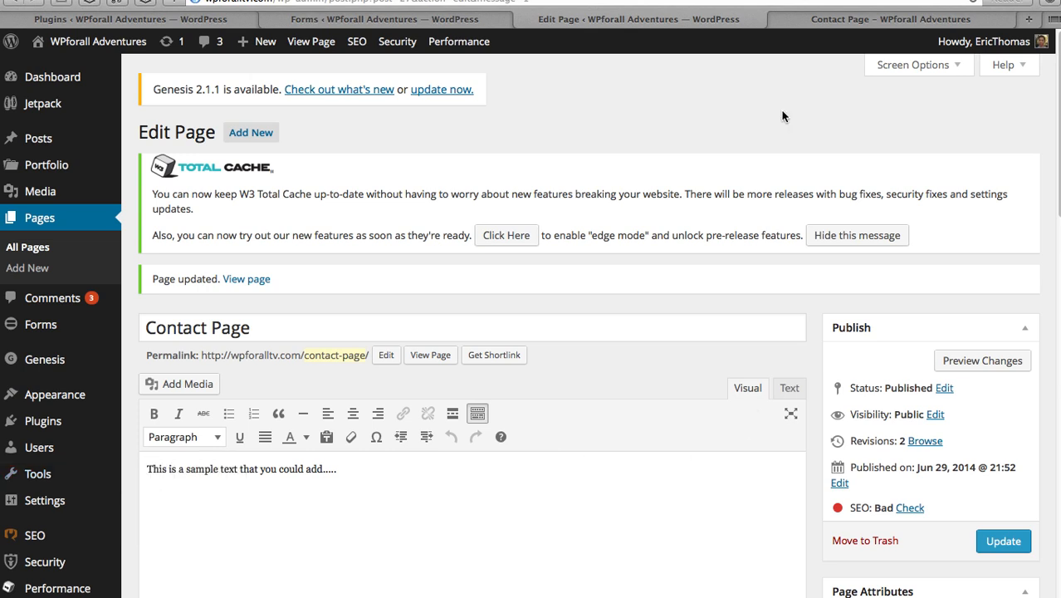
pyautogui.click(830, 20)
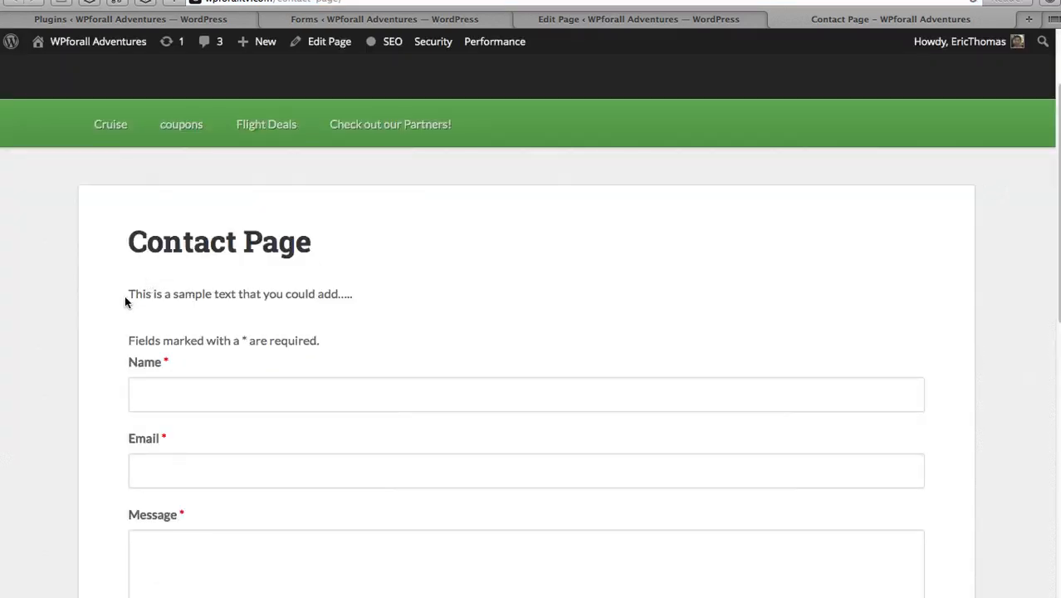
pyautogui.moveTo(126, 300); pyautogui.dragTo(389, 287)
pyautogui.click(319, 240)
pyautogui.moveTo(314, 243); pyautogui.dragTo(119, 249)
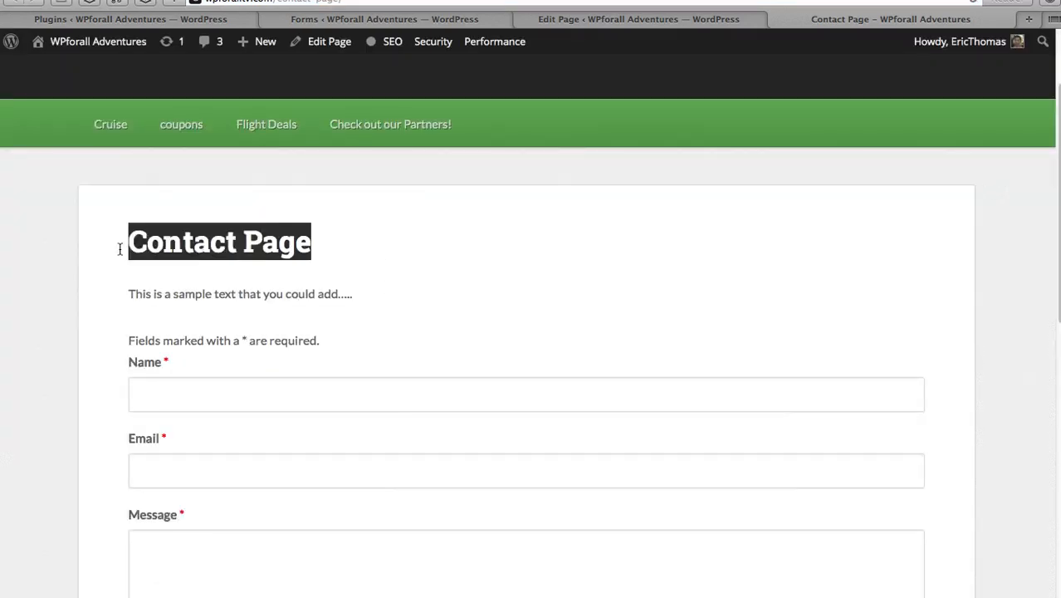
pyautogui.click(89, 251)
pyautogui.scroll(-5, 1006, 275)
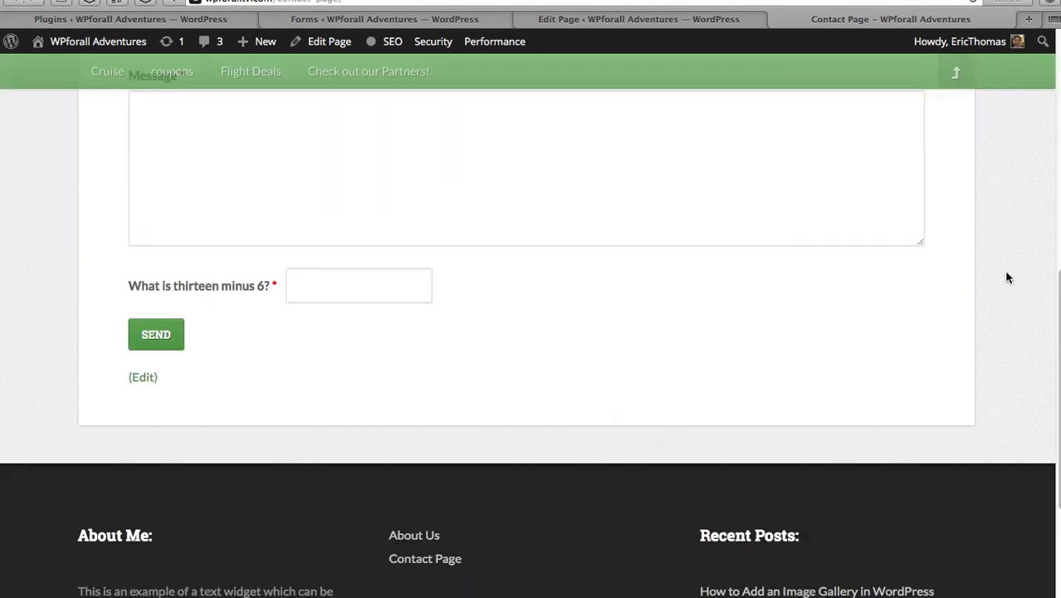
pyautogui.scroll(5, 1005, 269)
pyautogui.scroll(2, 1004, 269)
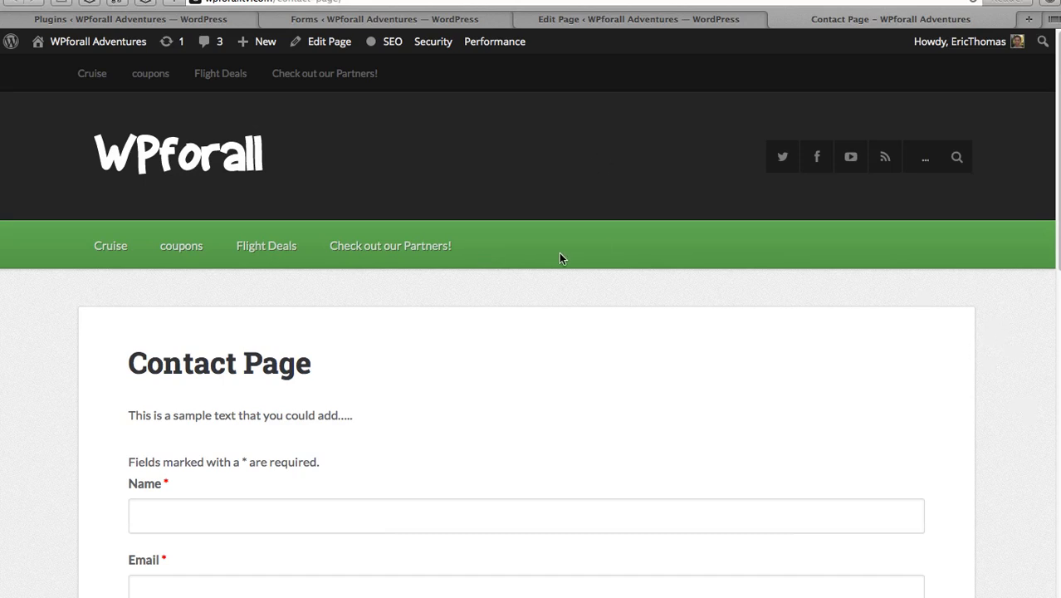
pyautogui.scroll(-15, 652, 441)
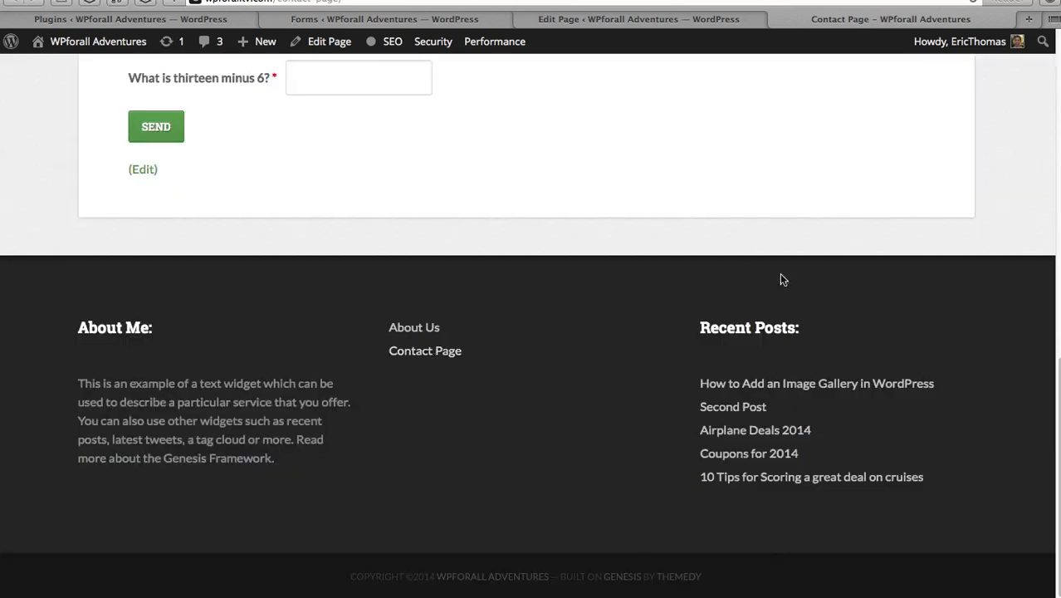
pyautogui.scroll(5, 781, 275)
pyautogui.scroll(5, 781, 274)
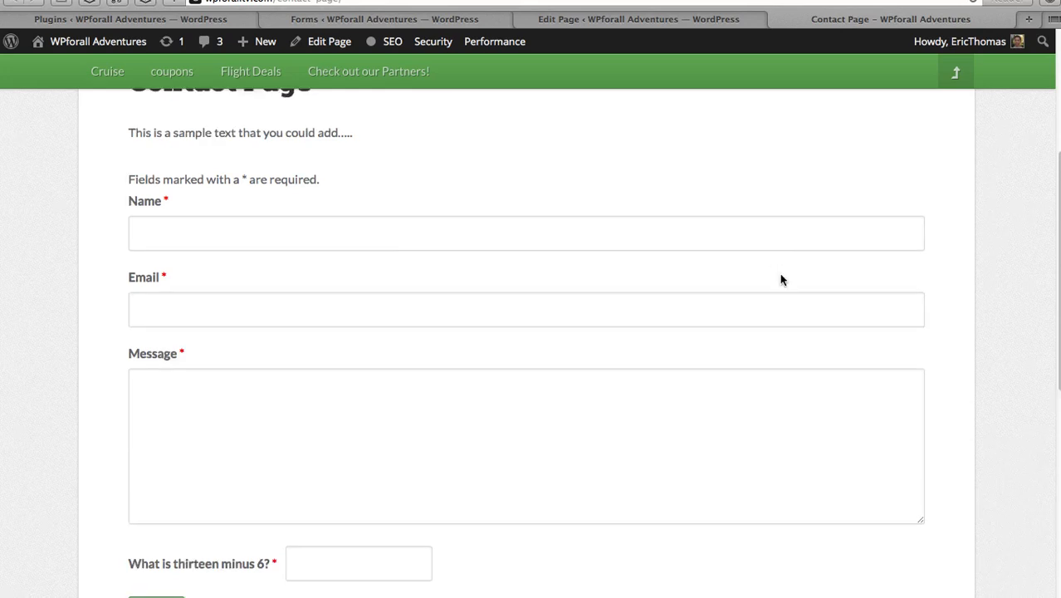